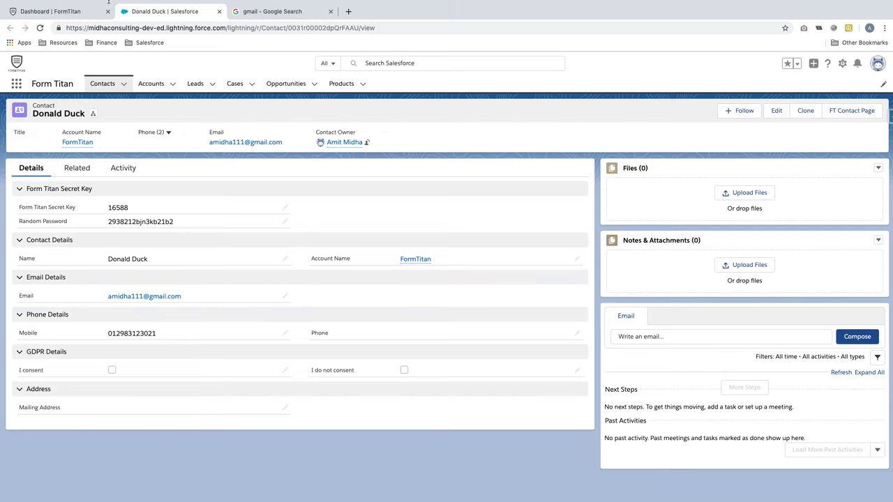
# Step: Switch from the Salesforce contact record to the FormTitan editor for 'Formtitan 101'
pyautogui.click(68, 12)
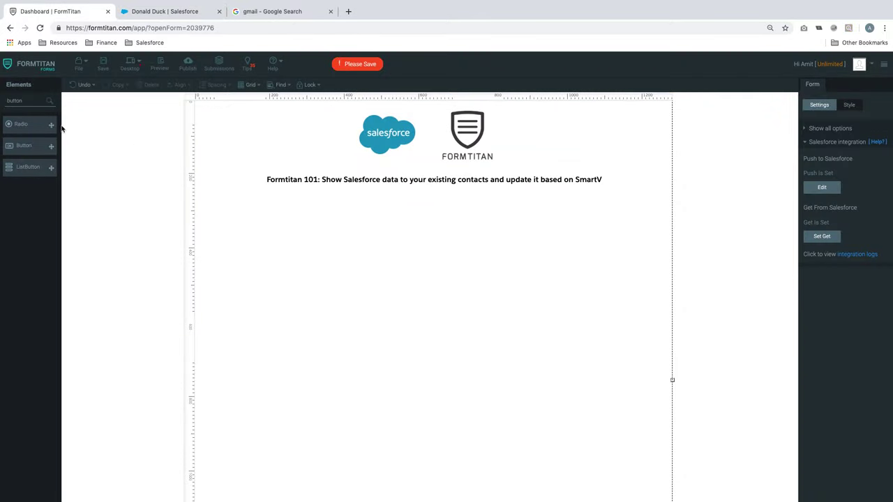
# Step: Add Full Name, Email and Textbox fields to the form canvas
pyautogui.doubleClick(35, 102)
pyautogui.write('full')
pyautogui.moveTo(28, 124); pyautogui.dragTo(368, 231)
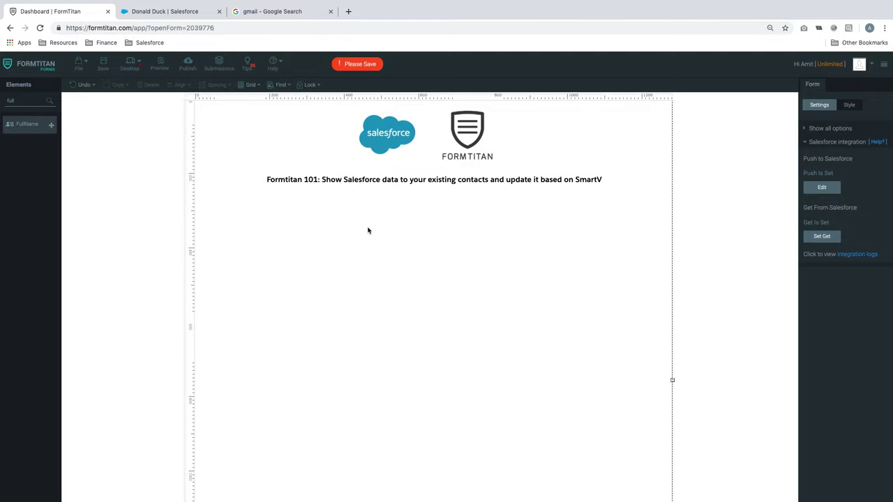
pyautogui.write('email')
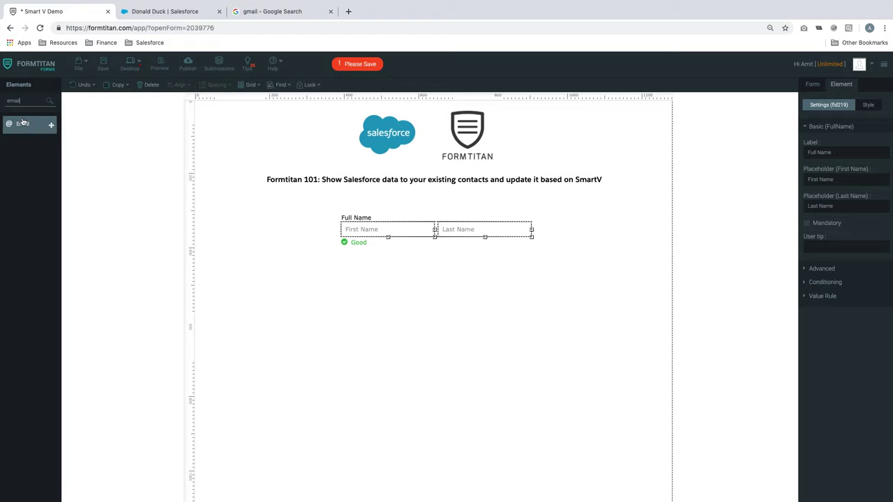
pyautogui.moveTo(22, 122); pyautogui.dragTo(364, 267)
pyautogui.doubleClick(38, 103)
pyautogui.press('BackSpace')
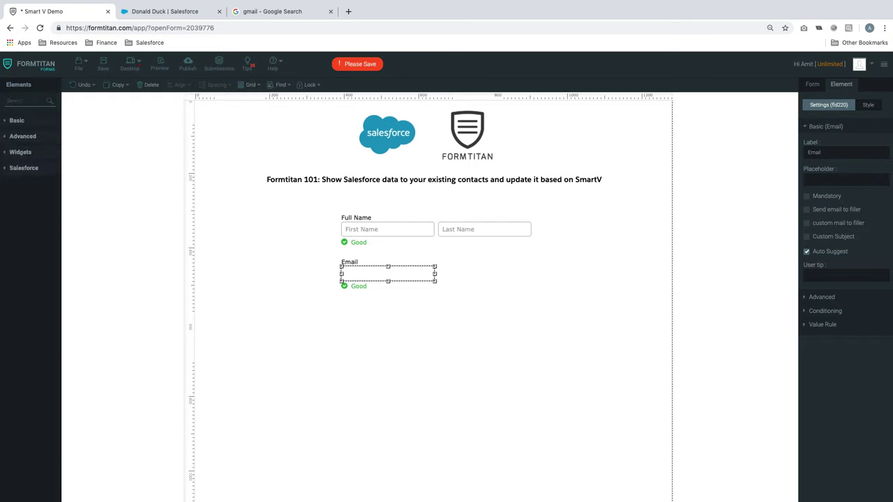
pyautogui.write('text')
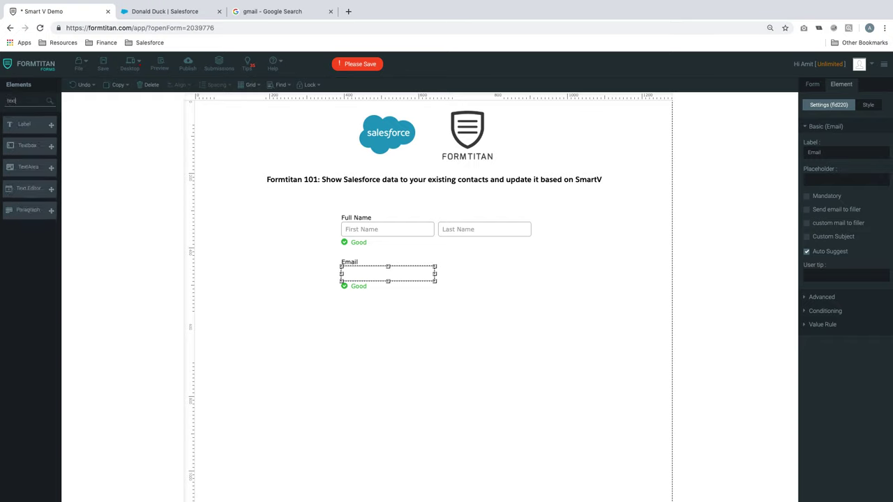
pyautogui.moveTo(28, 147); pyautogui.dragTo(470, 274)
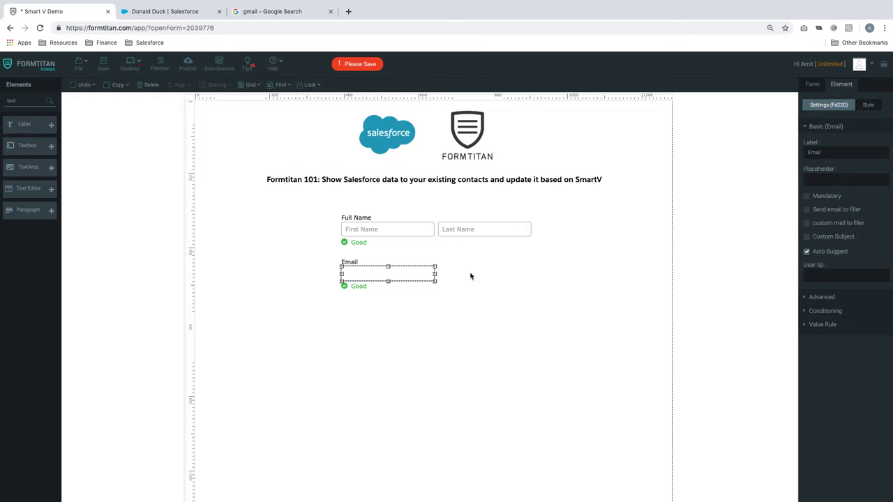
# Step: Add a Button below the fields, set its type to submit, and save the form
pyautogui.doubleClick(24, 102)
pyautogui.write('button')
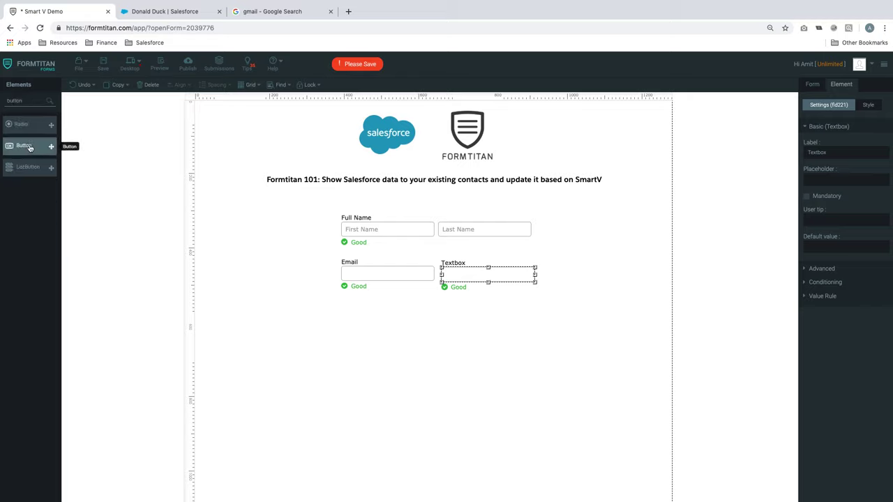
pyautogui.moveTo(24, 145); pyautogui.dragTo(423, 324)
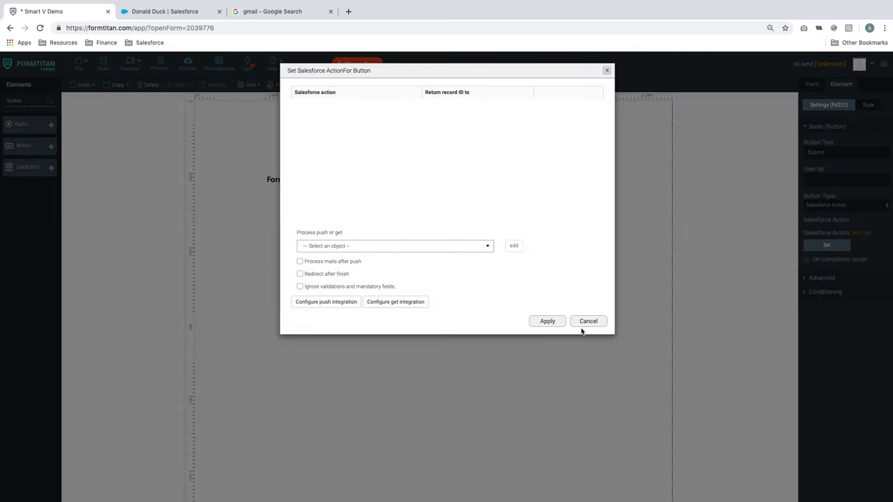
pyautogui.click(587, 326)
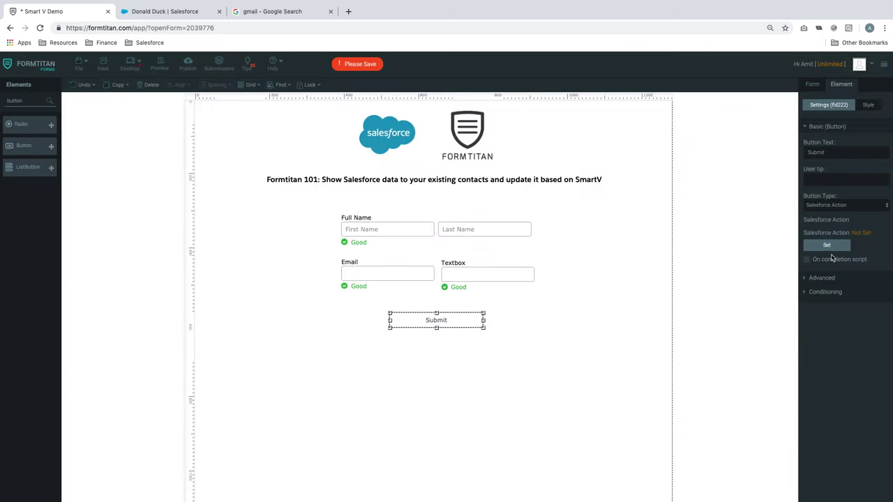
pyautogui.click(844, 203)
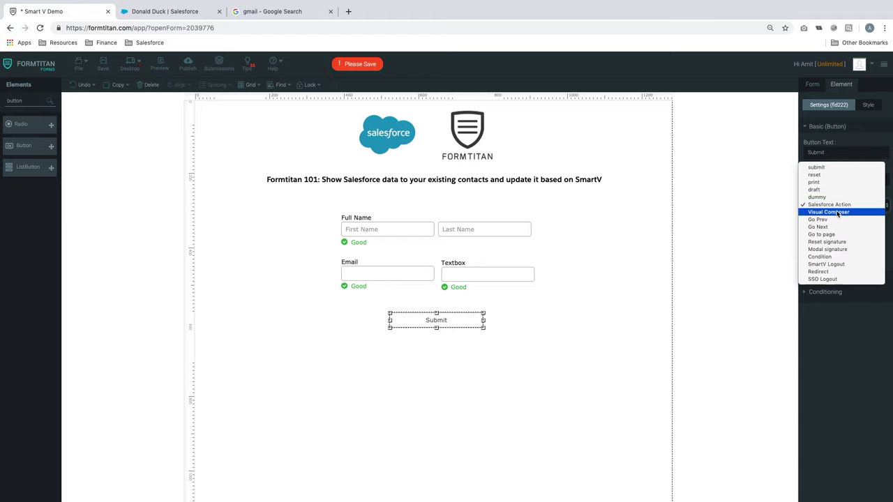
pyautogui.click(818, 167)
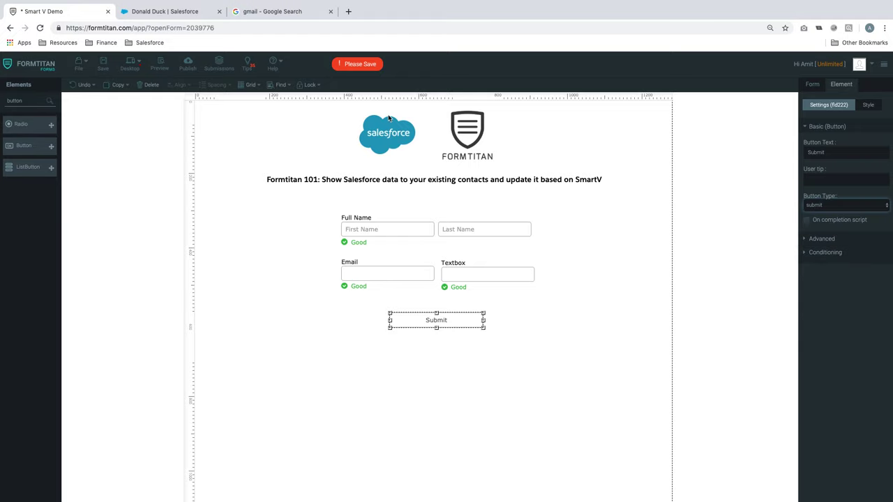
pyautogui.click(104, 65)
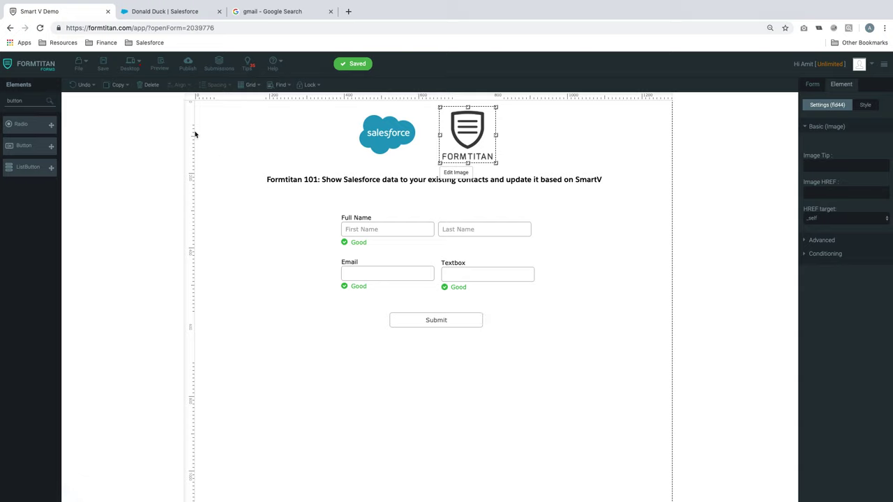
# Step: Place a SmartV element and link its Salesforce integration to the Contact object
pyautogui.doubleClick(21, 101)
pyautogui.write('smartv')
pyautogui.moveTo(21, 124); pyautogui.dragTo(224, 132)
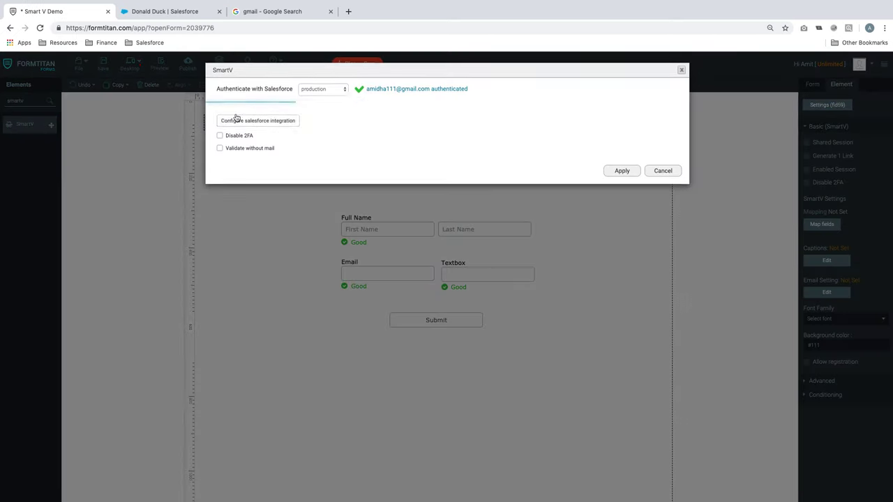
pyautogui.click(265, 124)
pyautogui.click(366, 119)
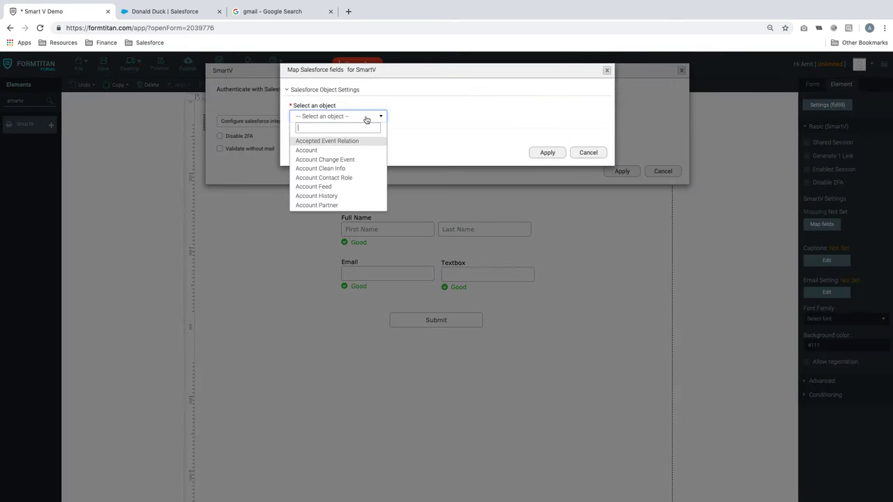
pyautogui.write('contact')
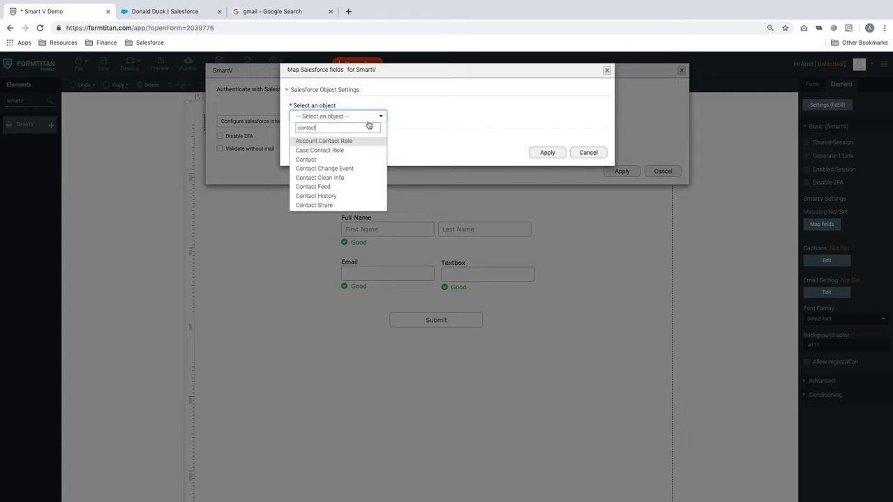
pyautogui.click(344, 160)
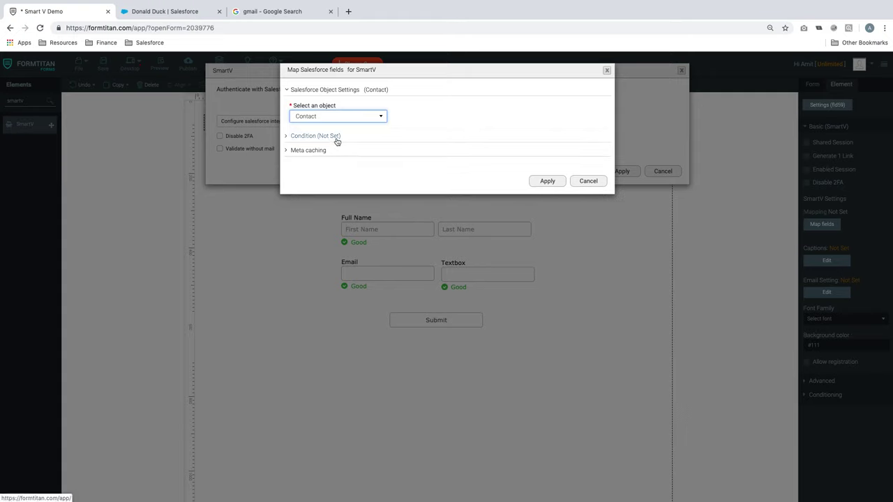
pyautogui.click(546, 184)
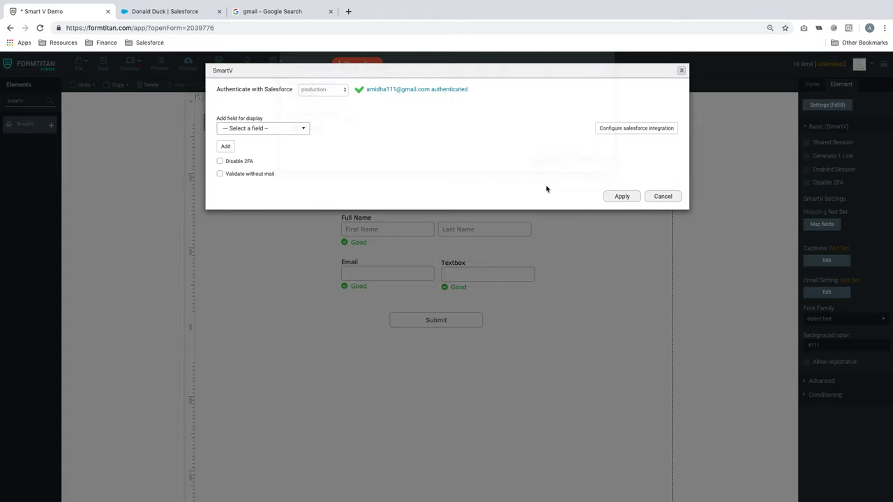
# Step: Add Contact ID, Email and Form Titan Secret Key to the SmartV field table
pyautogui.click(272, 132)
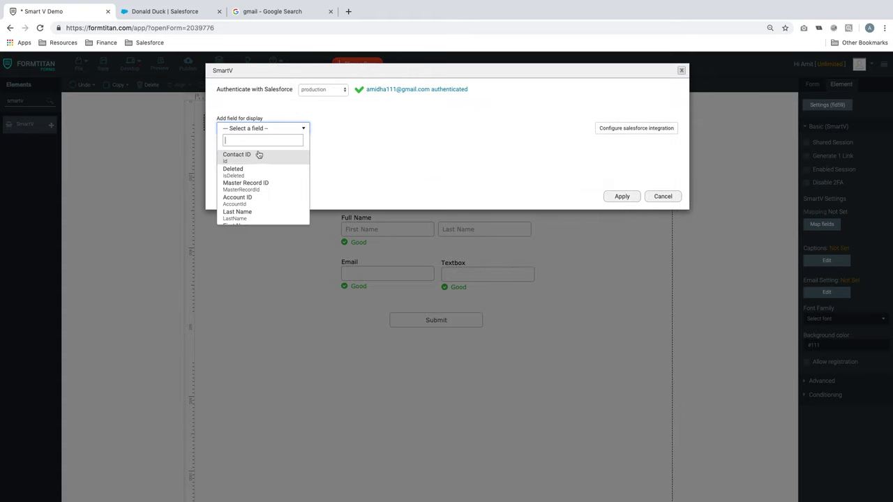
pyautogui.click(258, 155)
pyautogui.click(229, 149)
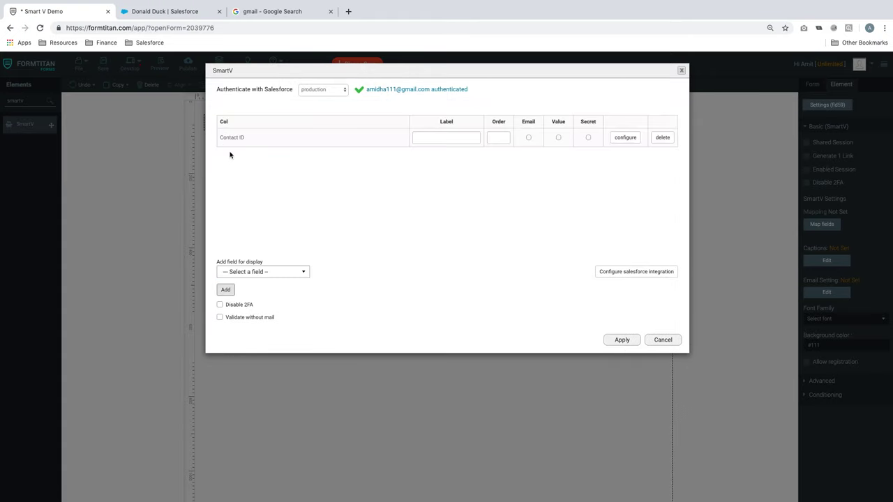
pyautogui.click(259, 271)
pyautogui.write('email')
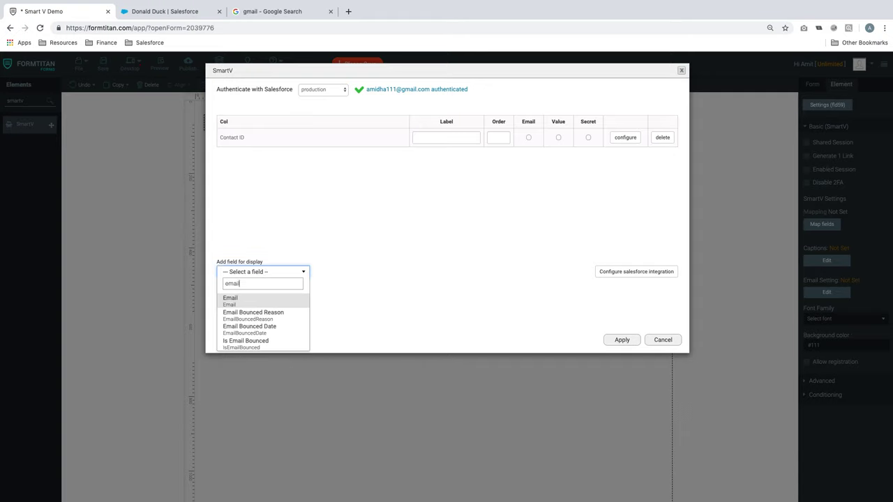
pyautogui.click(261, 299)
pyautogui.click(234, 294)
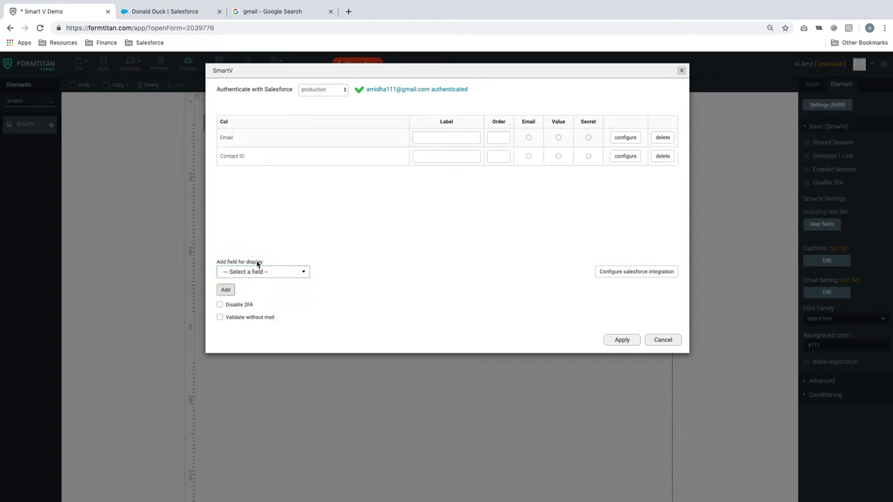
pyautogui.click(256, 271)
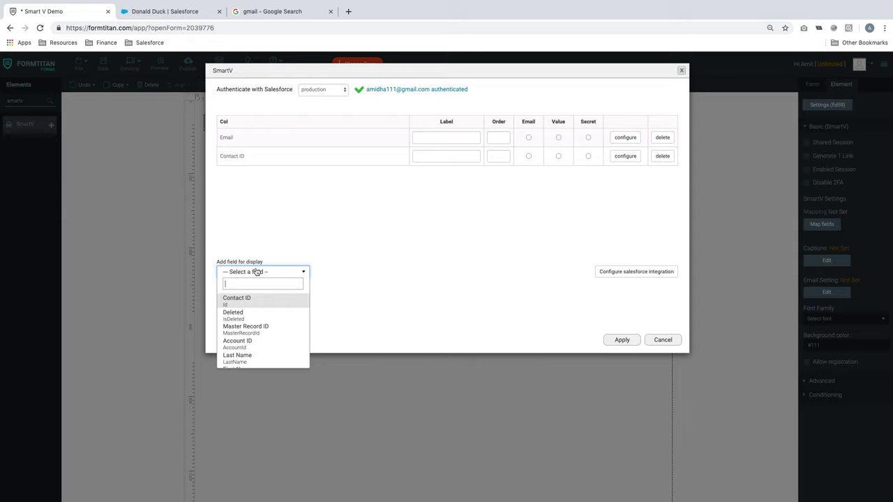
pyautogui.write('form')
pyautogui.click(267, 299)
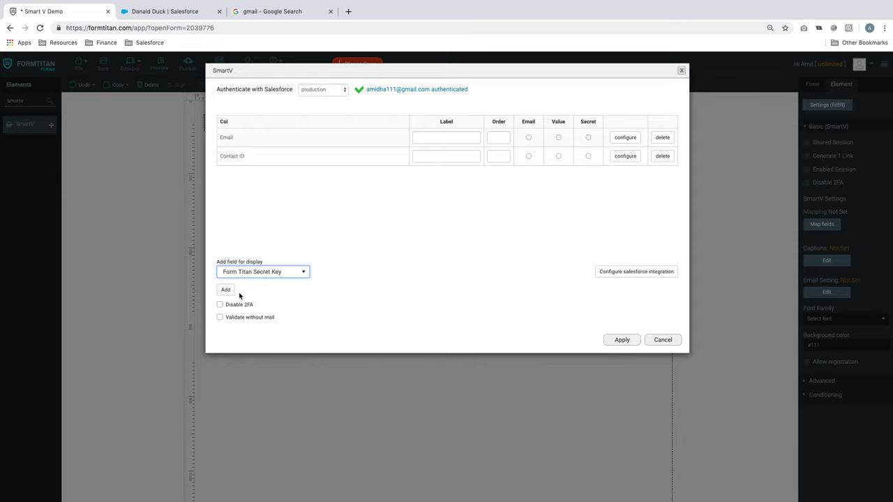
pyautogui.click(232, 292)
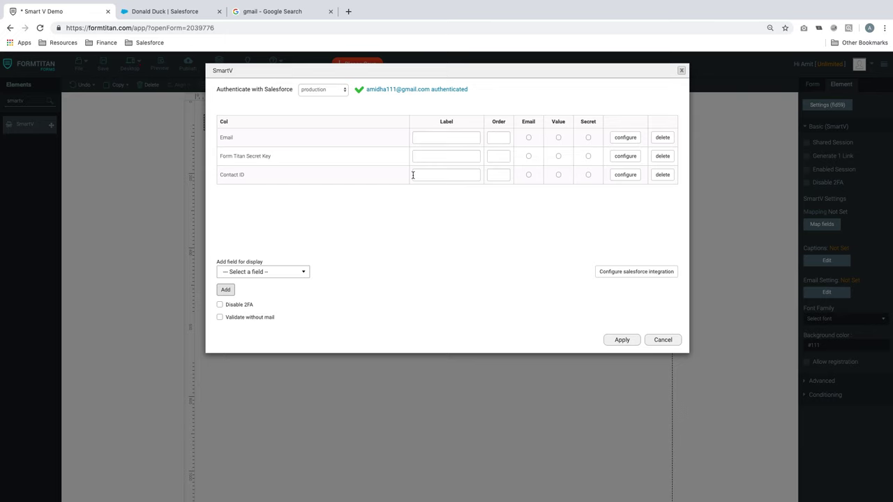
# Step: Set Email as email, Form Titan Secret Key as secret, Contact ID as value, and apply
pyautogui.click(168, 11)
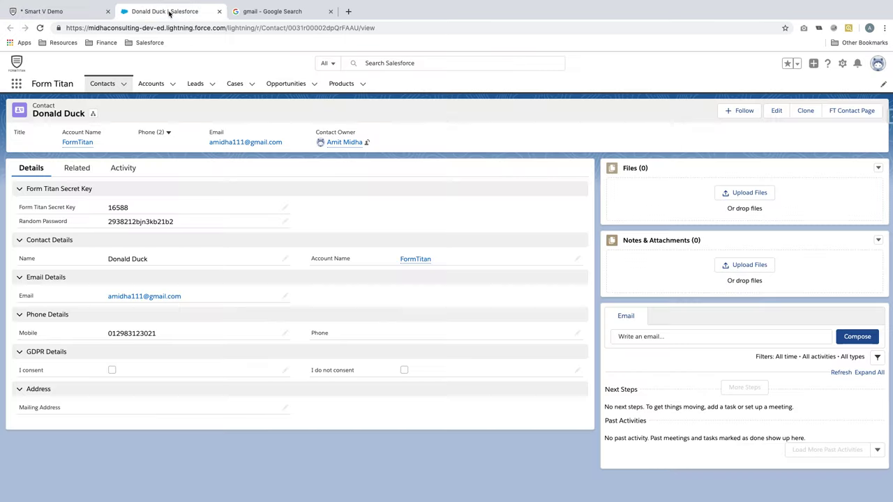
pyautogui.click(76, 12)
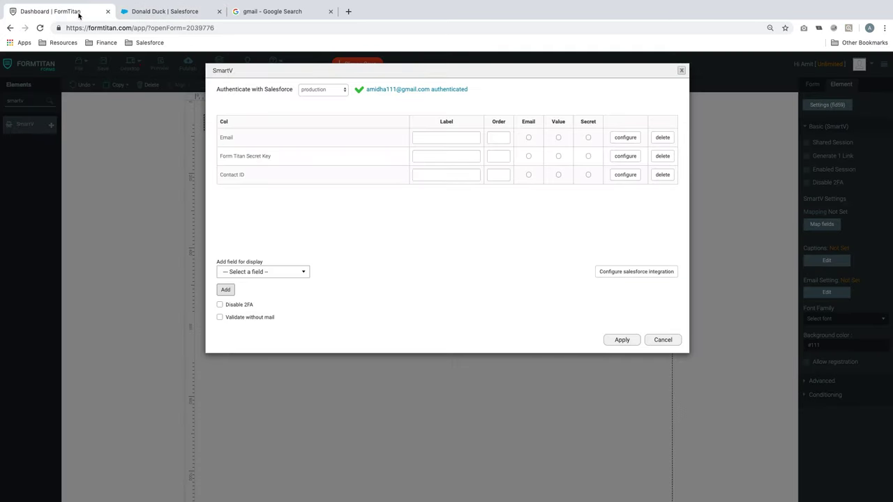
pyautogui.click(528, 139)
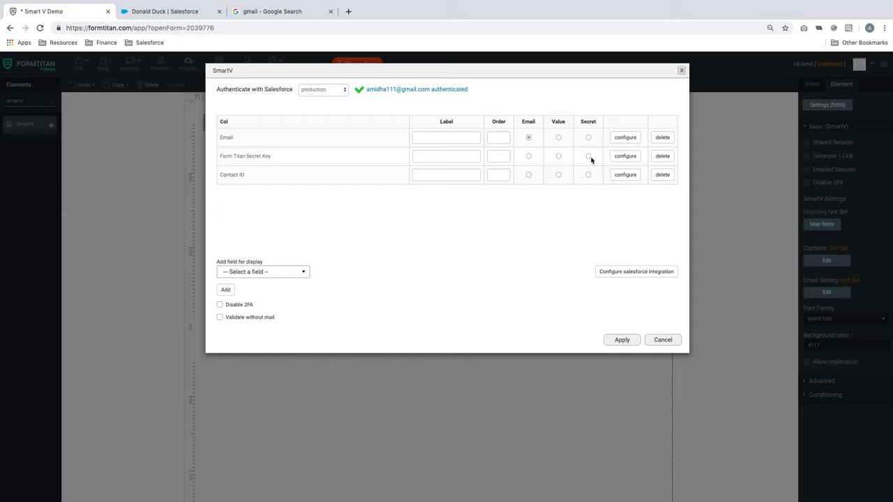
pyautogui.click(588, 157)
pyautogui.click(558, 175)
pyautogui.click(621, 341)
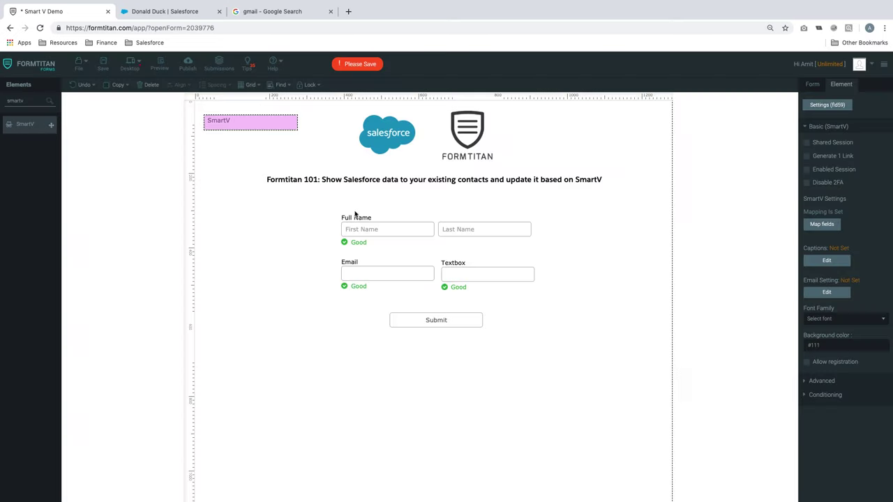
# Step: Save the form and replace the existing push mapping with a new Contact object mapping
pyautogui.click(101, 64)
pyautogui.click(468, 136)
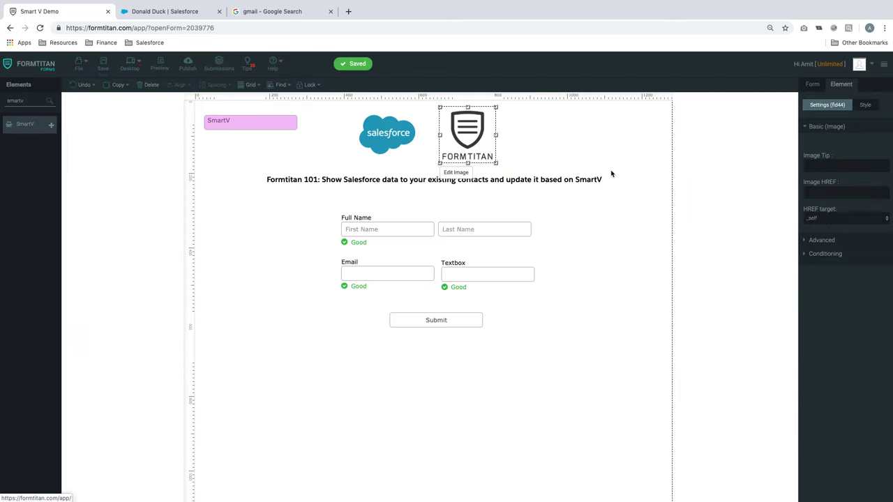
pyautogui.click(814, 86)
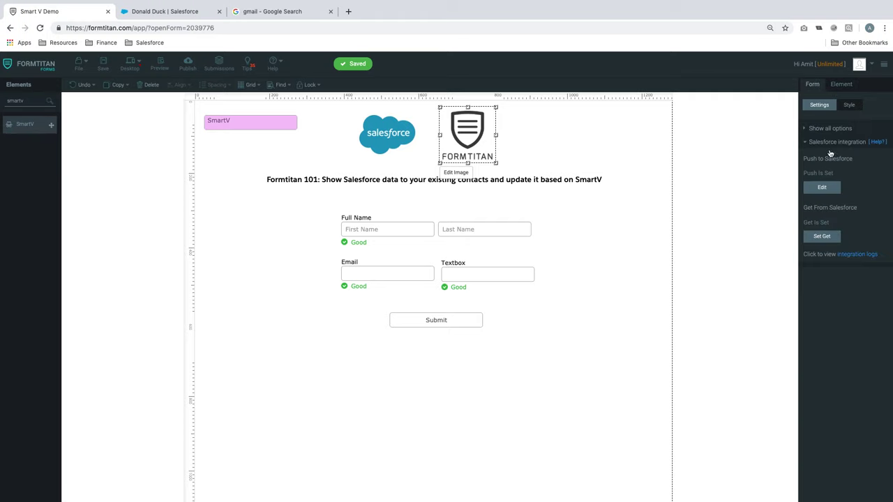
pyautogui.click(824, 188)
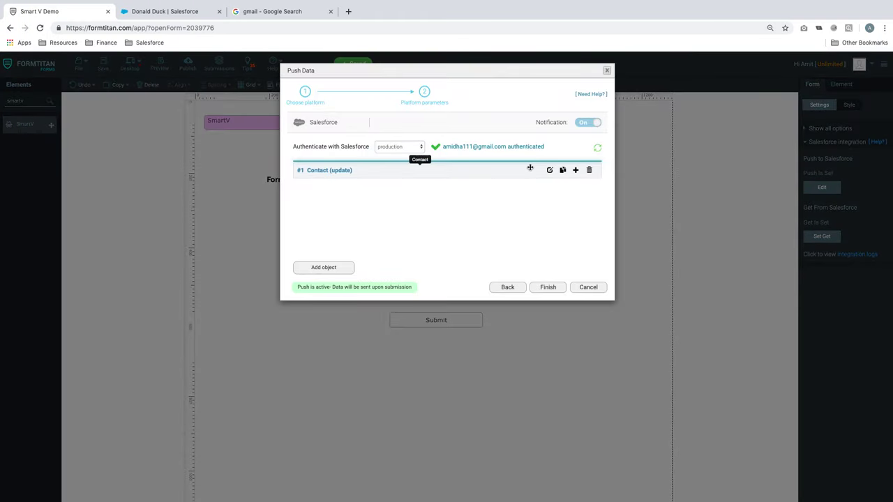
pyautogui.click(590, 170)
pyautogui.click(314, 190)
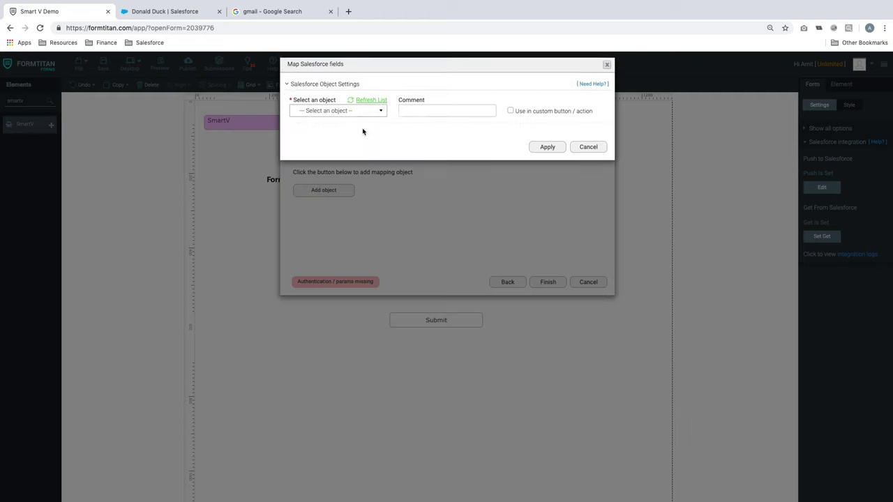
pyautogui.click(360, 119)
pyautogui.write('co')
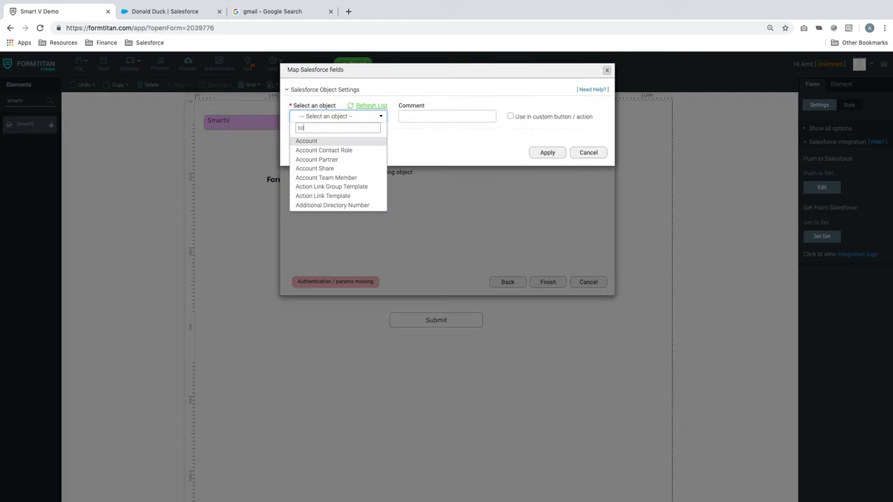
pyautogui.write('ntact')
pyautogui.click(349, 159)
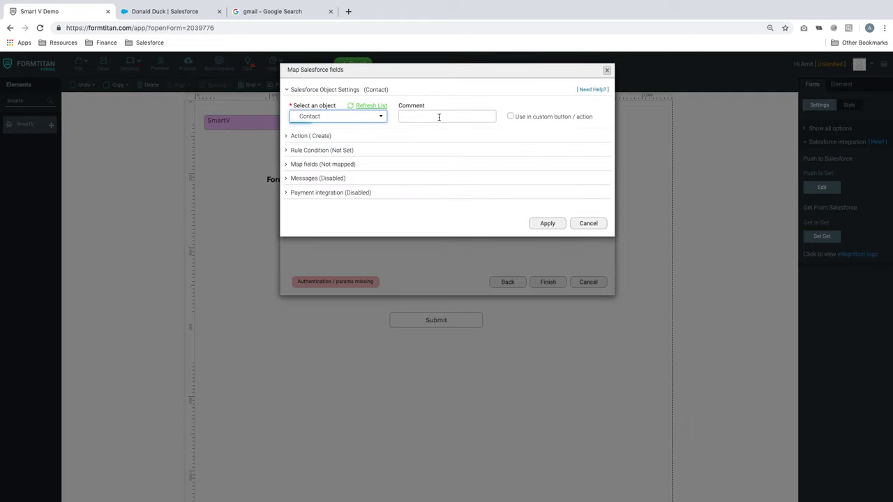
# Step: Comment the Contact mapping 'Ge' and set its action to Update
pyautogui.click(440, 116)
pyautogui.write('Get data using smartv')
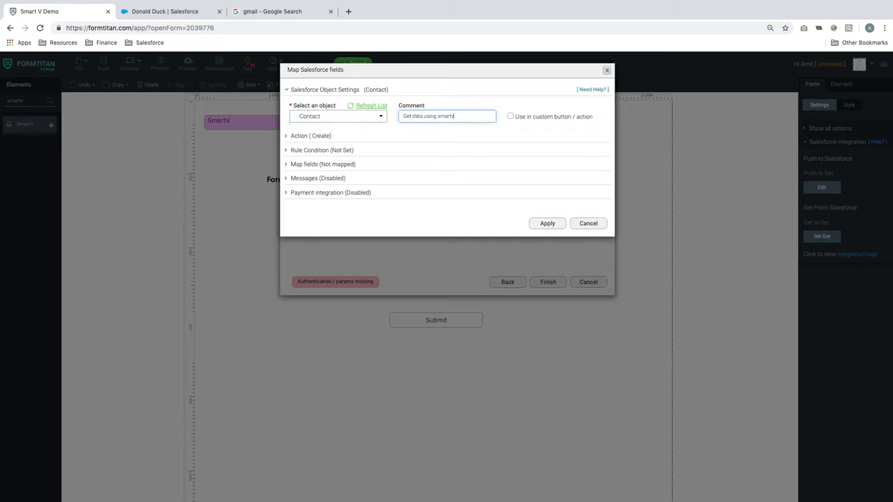
pyautogui.click(321, 135)
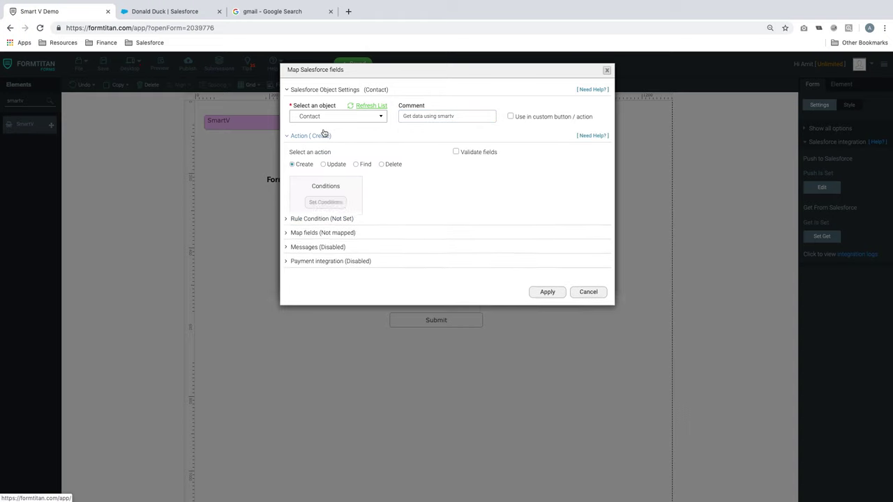
pyautogui.click(324, 165)
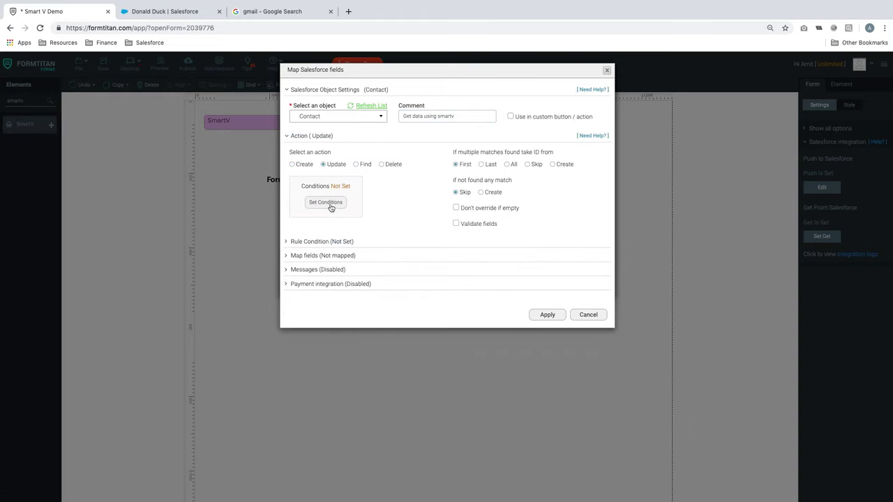
# Step: Add the match condition Contact ID Equals SmartV, then open the field mapping table
pyautogui.click(327, 202)
pyautogui.click(345, 96)
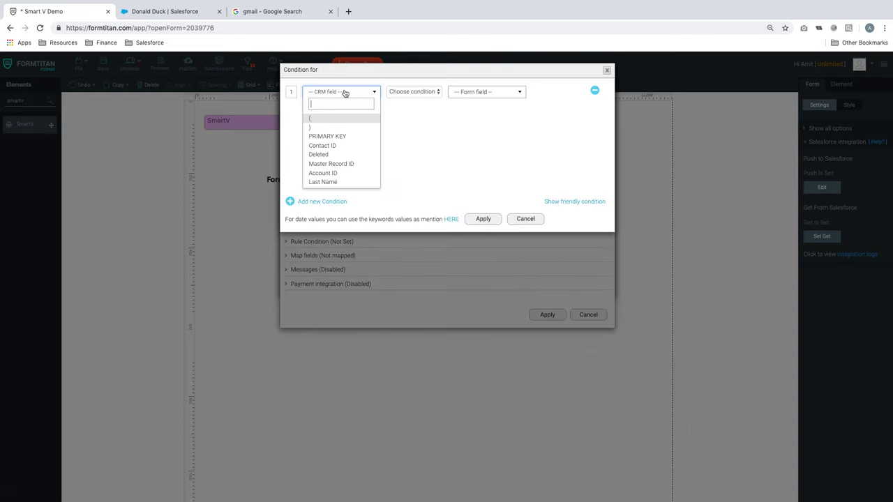
pyautogui.click(335, 146)
pyautogui.click(420, 96)
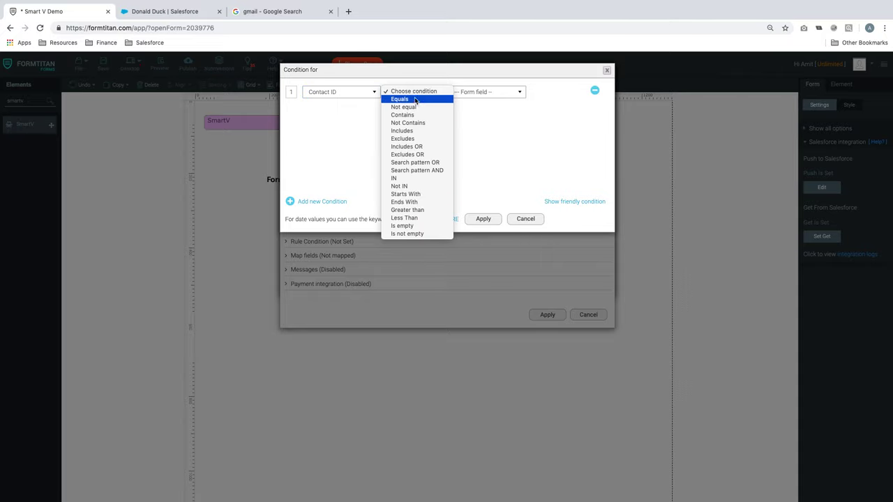
pyautogui.click(418, 101)
pyautogui.click(486, 93)
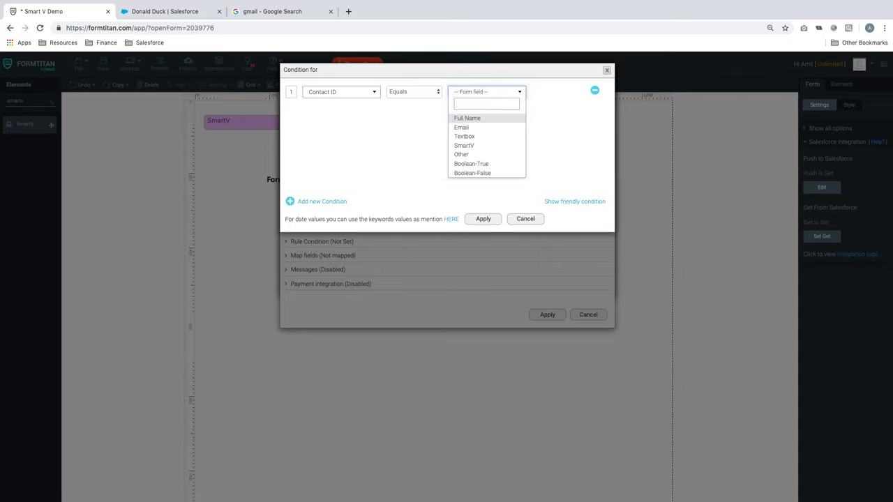
pyautogui.write('cmar')
pyautogui.press('BackSpace')
pyautogui.press('BackSpace')
pyautogui.press('BackSpace')
pyautogui.press('BackSpace')
pyautogui.write('smartv')
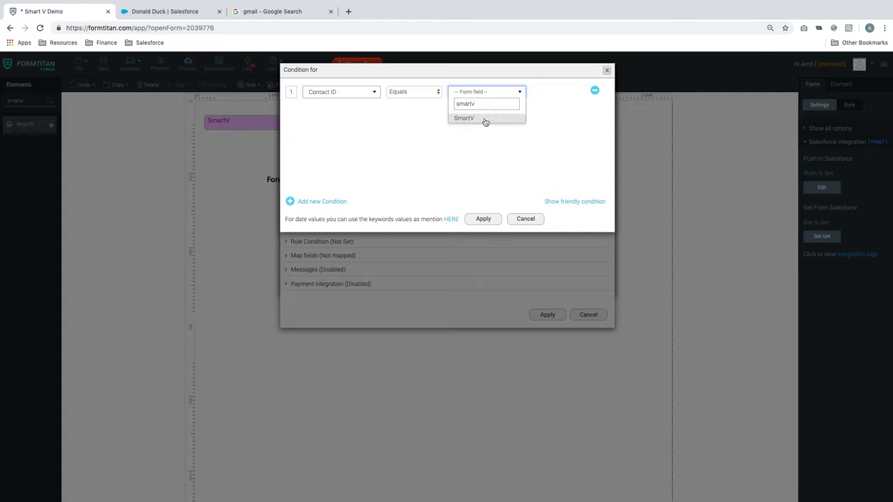
pyautogui.click(481, 119)
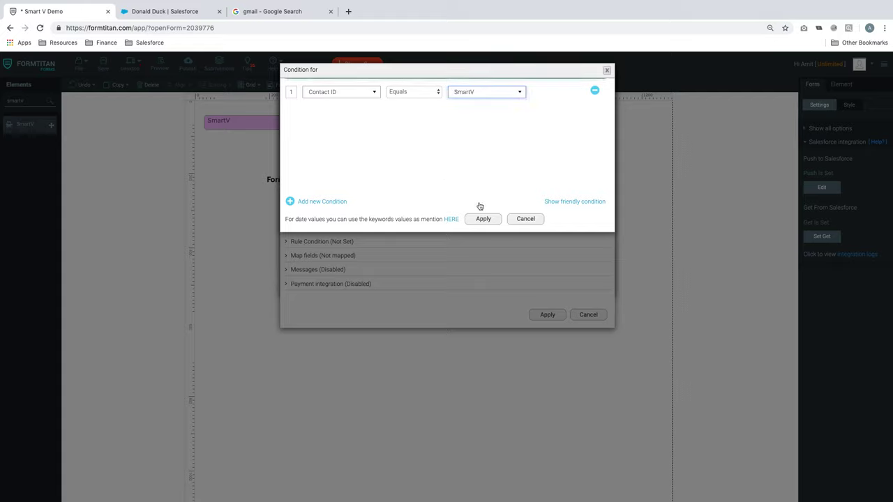
pyautogui.click(482, 218)
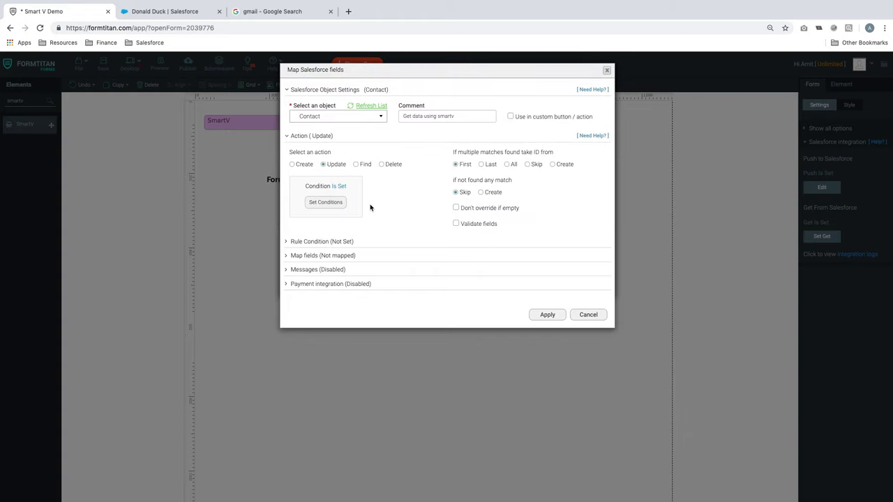
pyautogui.click(323, 256)
pyautogui.click(328, 296)
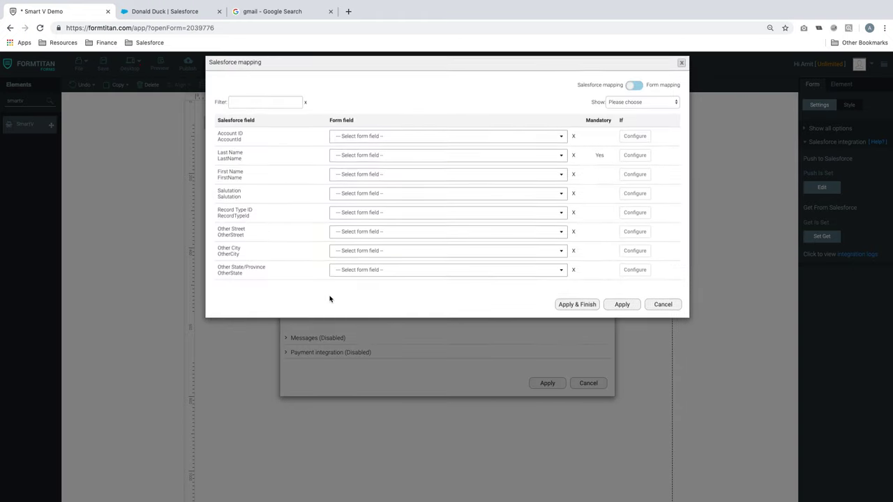
# Step: List form fields first and map the first and last name to Contact First Name and Last Name
pyautogui.click(635, 92)
pyautogui.click(370, 228)
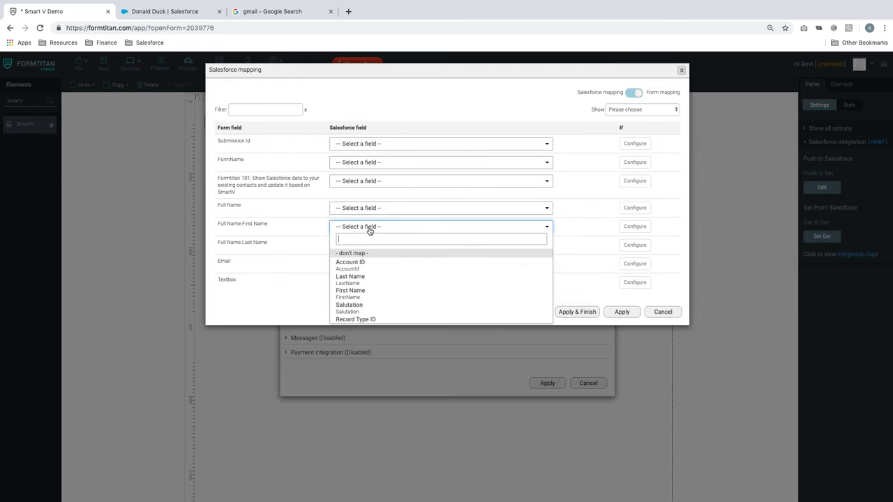
pyautogui.write('first')
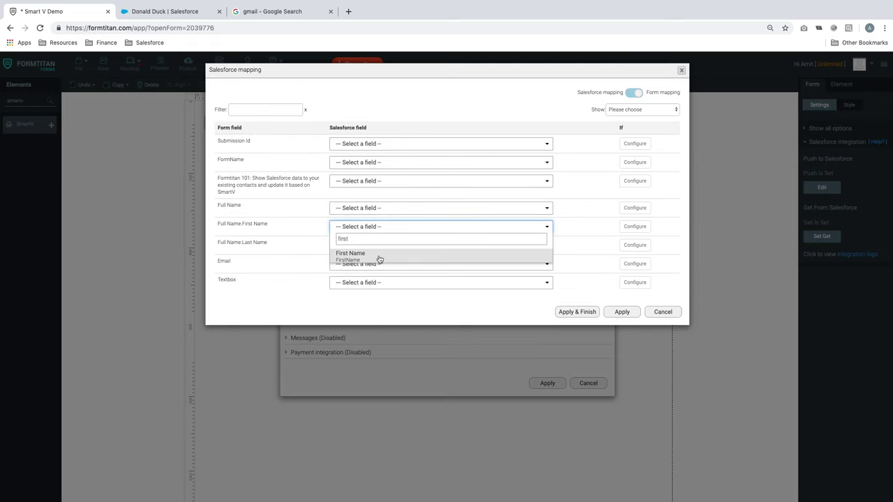
pyautogui.click(379, 257)
pyautogui.click(381, 245)
pyautogui.write('last')
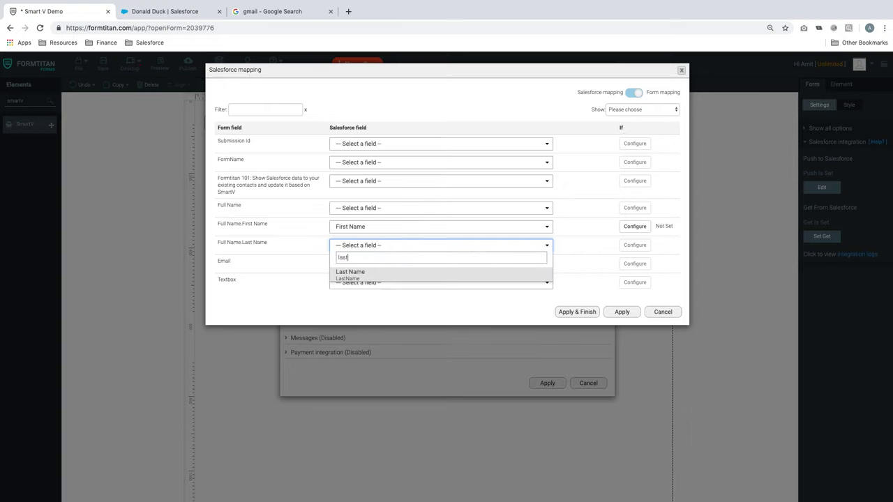
pyautogui.click(375, 271)
# Step: Map Email to Contact Email and Textbox to Mobile Phone, then apply the mapping
pyautogui.click(372, 264)
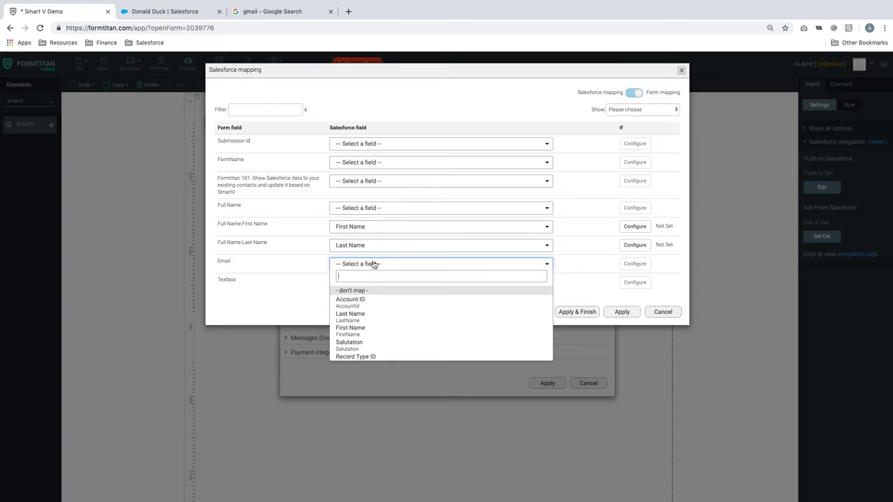
pyautogui.write('ema')
pyautogui.click(370, 294)
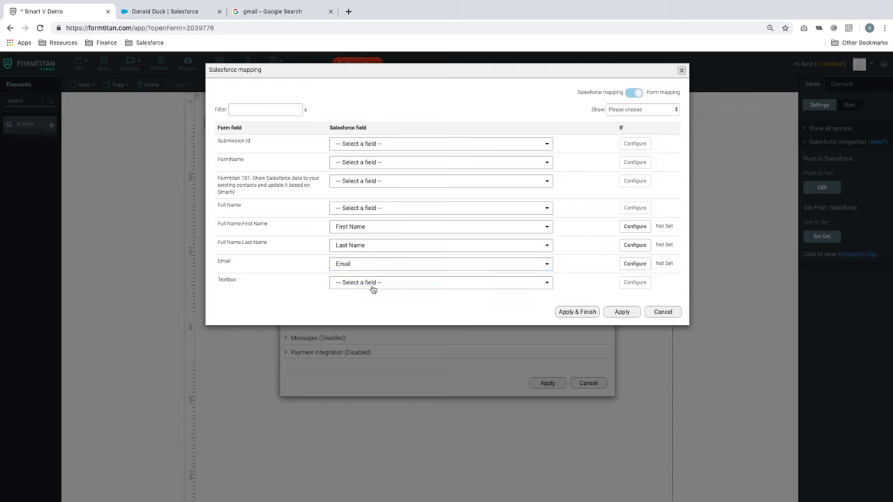
pyautogui.click(372, 287)
pyautogui.scroll(-2, 259, 241)
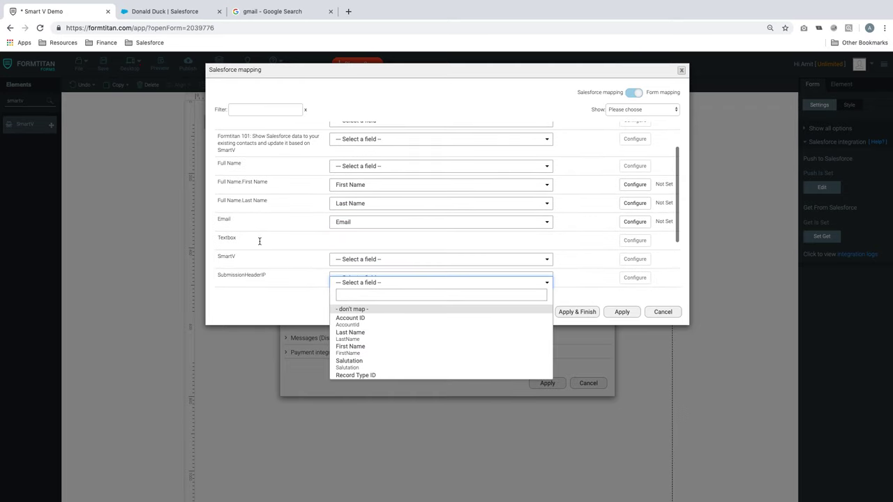
pyautogui.click(354, 240)
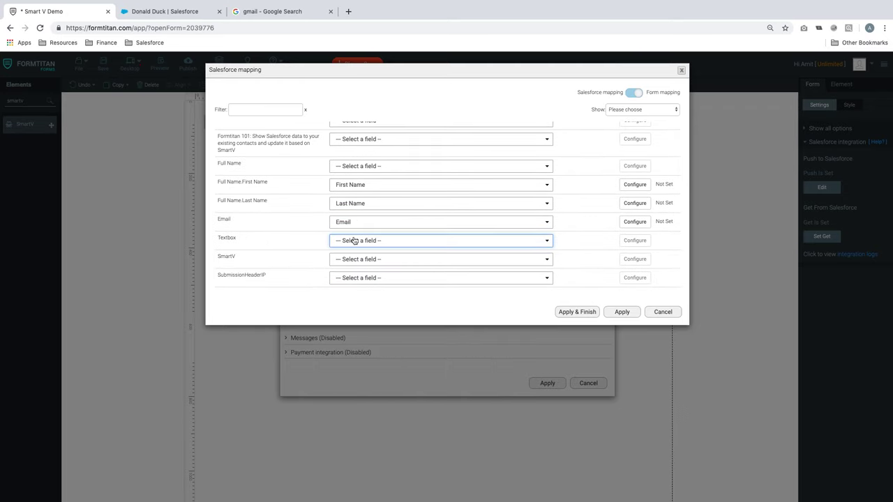
pyautogui.click(373, 241)
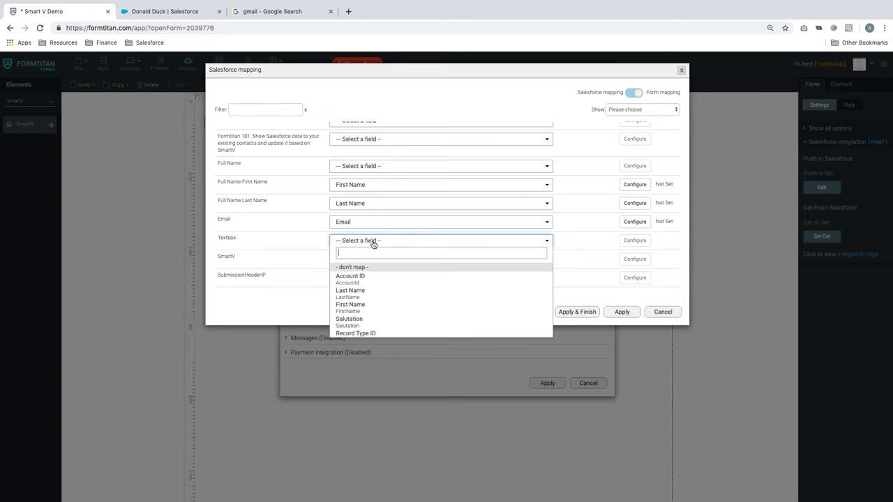
pyautogui.write('mobile')
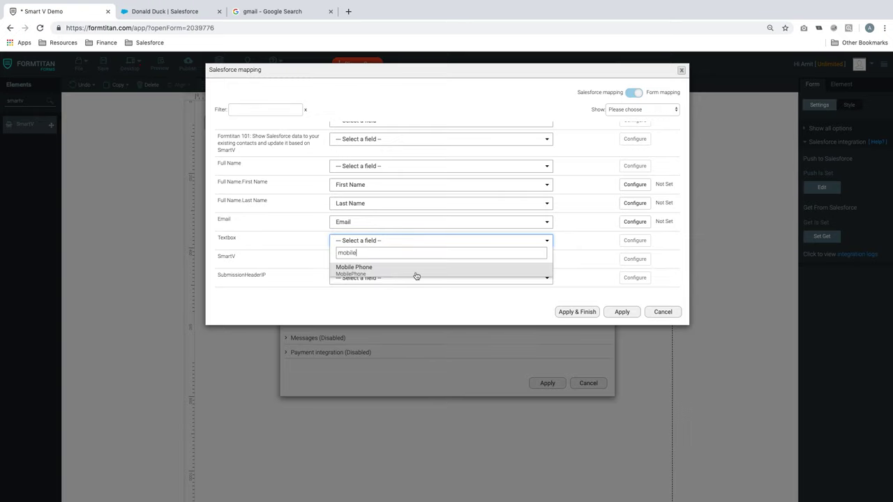
pyautogui.click(416, 273)
pyautogui.click(576, 311)
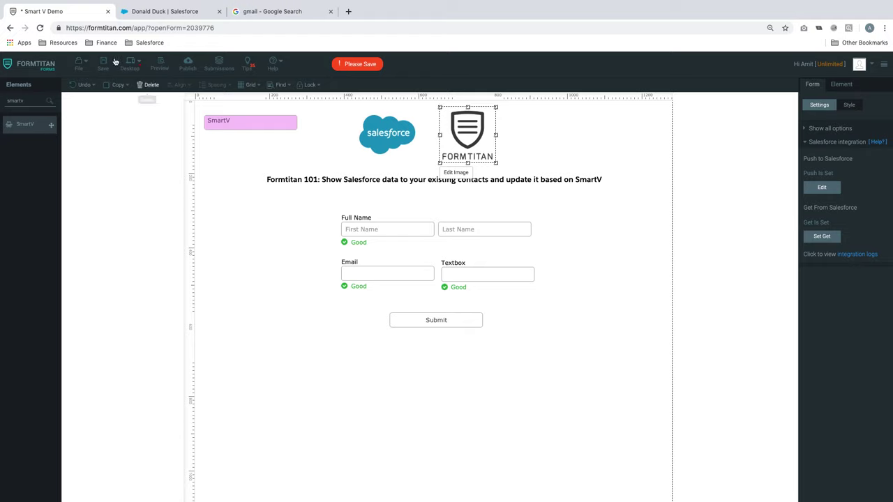
# Step: Relabel the Textbox field as 'Mobile' and save the form
pyautogui.click(103, 62)
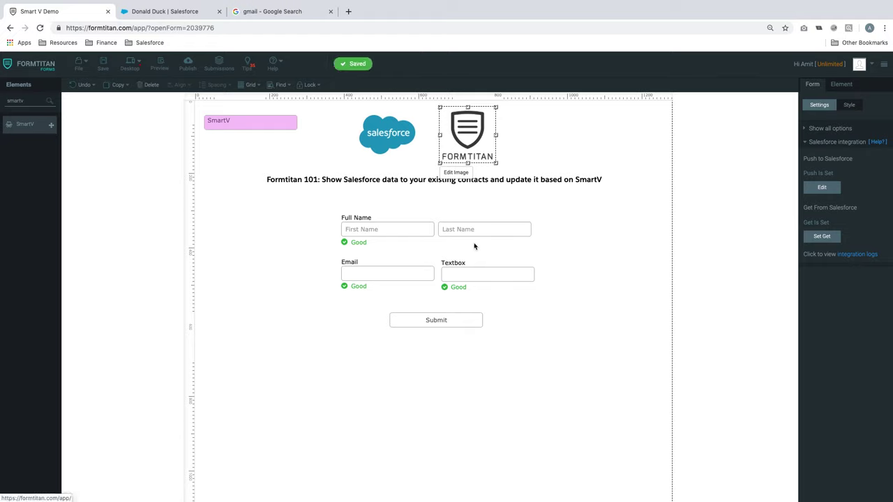
pyautogui.click(495, 274)
pyautogui.moveTo(834, 153); pyautogui.dragTo(766, 152)
pyautogui.write('Mobile')
pyautogui.click(567, 364)
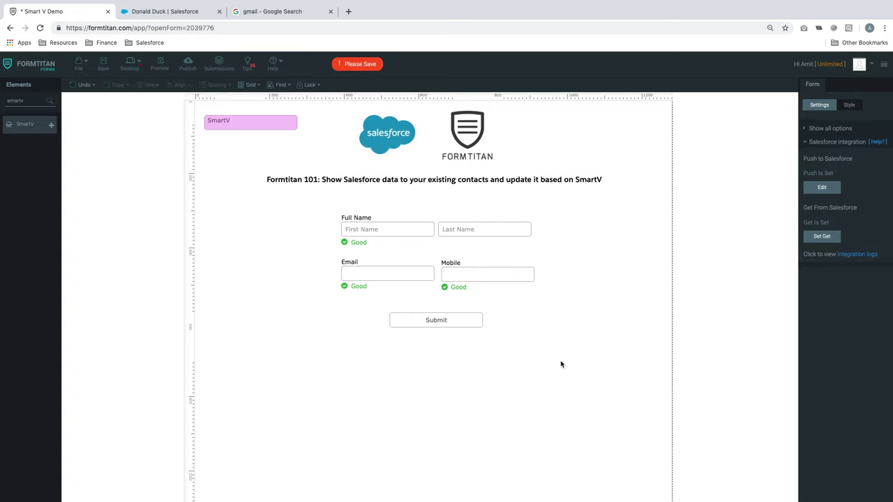
pyautogui.click(102, 65)
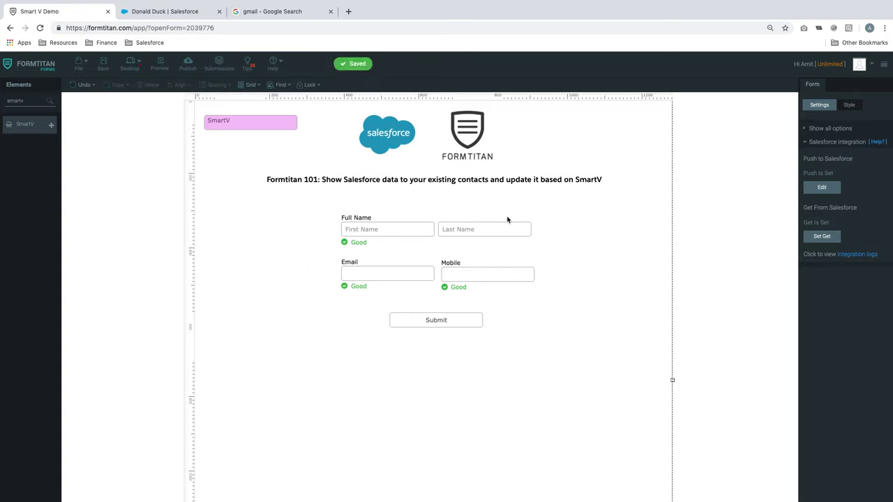
# Step: Replace the existing push mapping with a new Contact mapping commented 'update'
pyautogui.click(833, 190)
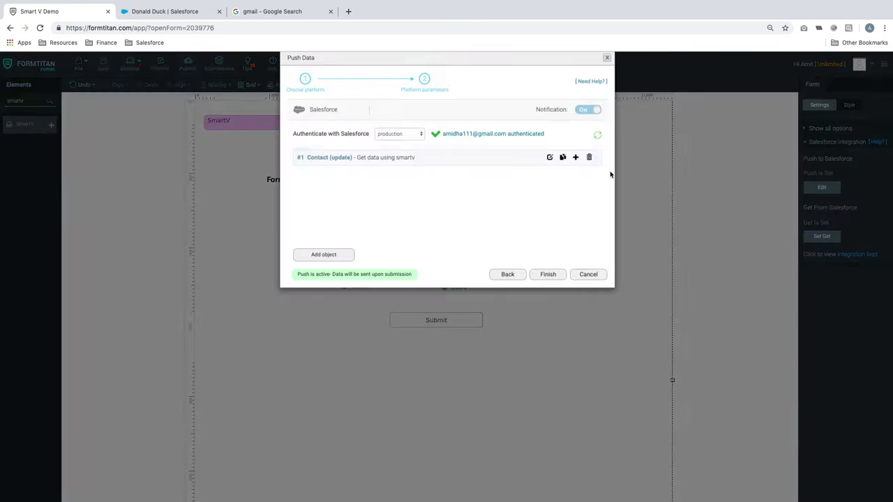
pyautogui.click(589, 169)
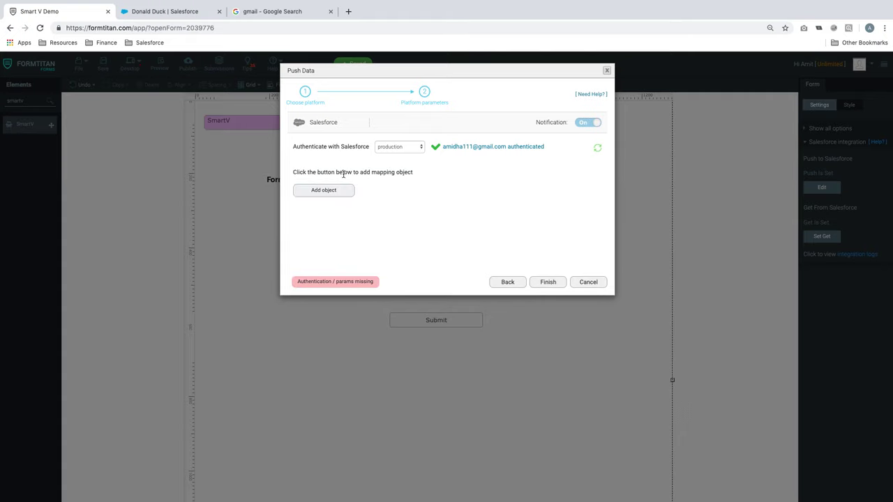
pyautogui.click(325, 191)
pyautogui.click(357, 119)
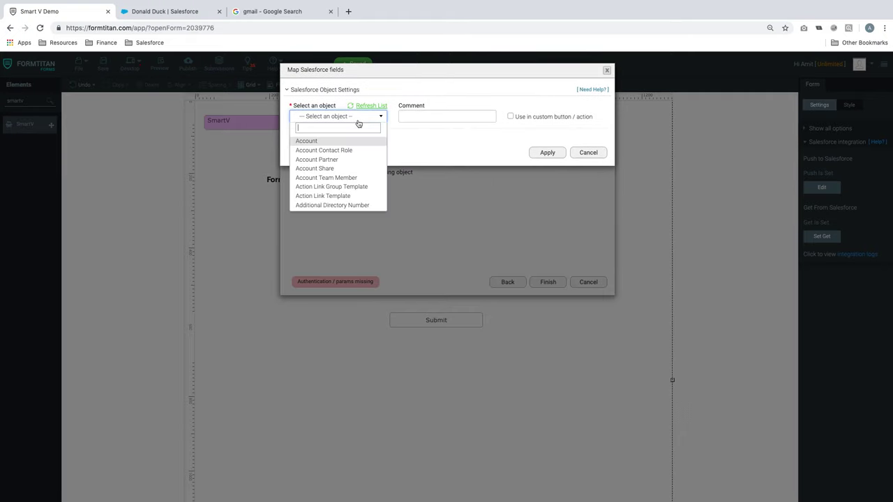
pyautogui.write('contact')
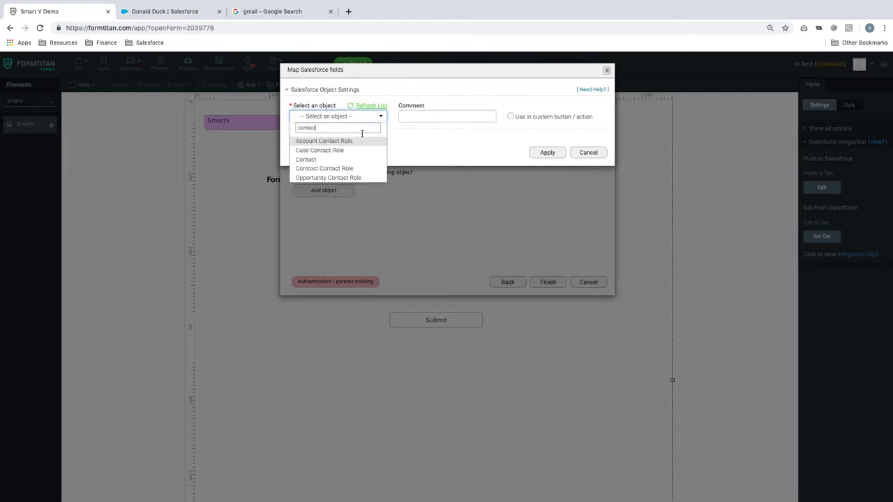
pyautogui.click(307, 159)
pyautogui.click(429, 119)
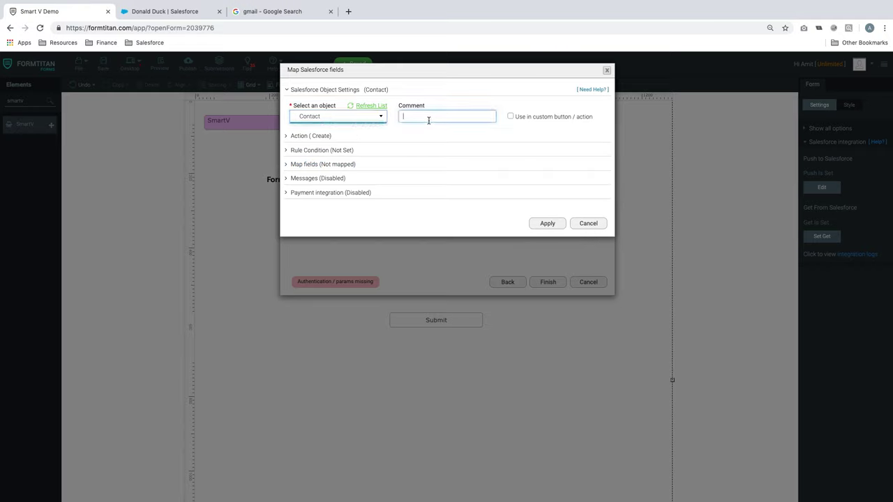
pyautogui.write('update')
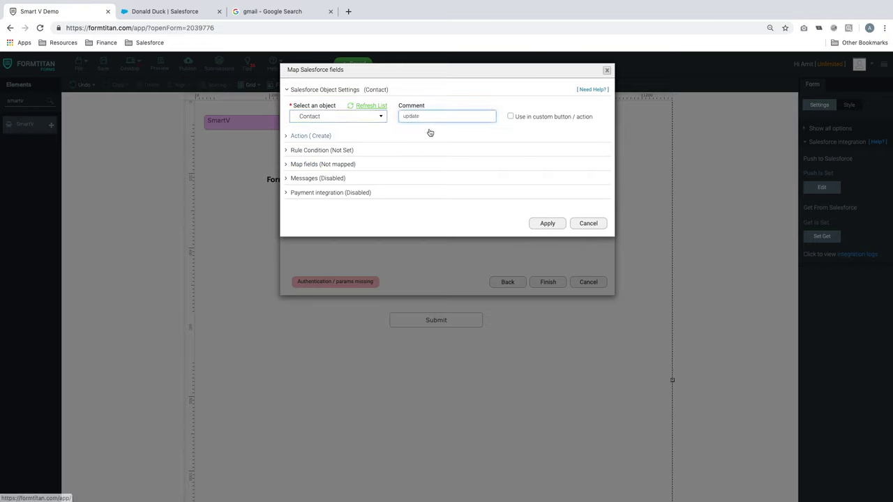
# Step: Set the action to Update with the condition Contact ID Equals SmartV
pyautogui.click(325, 138)
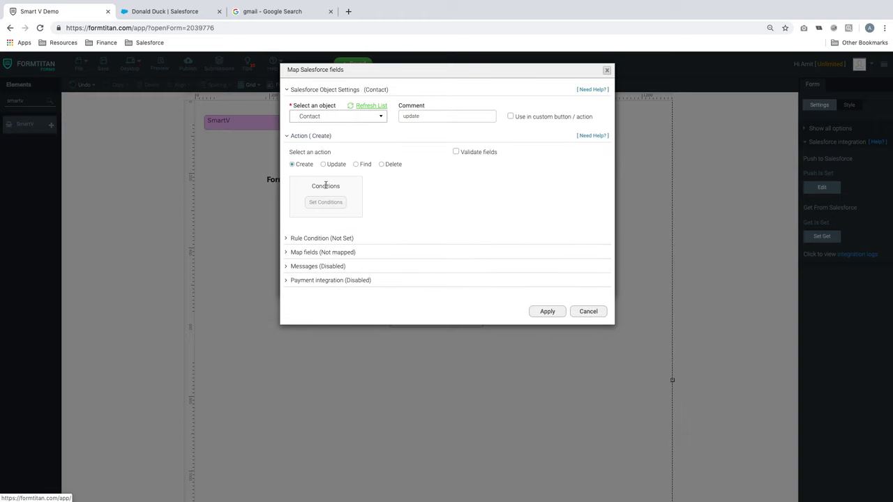
pyautogui.doubleClick(325, 166)
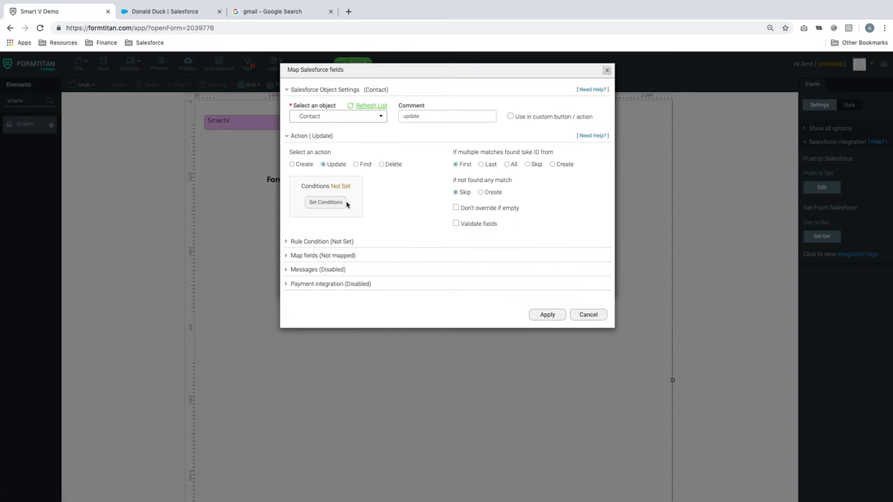
pyautogui.click(345, 201)
pyautogui.click(344, 93)
pyautogui.write('contact')
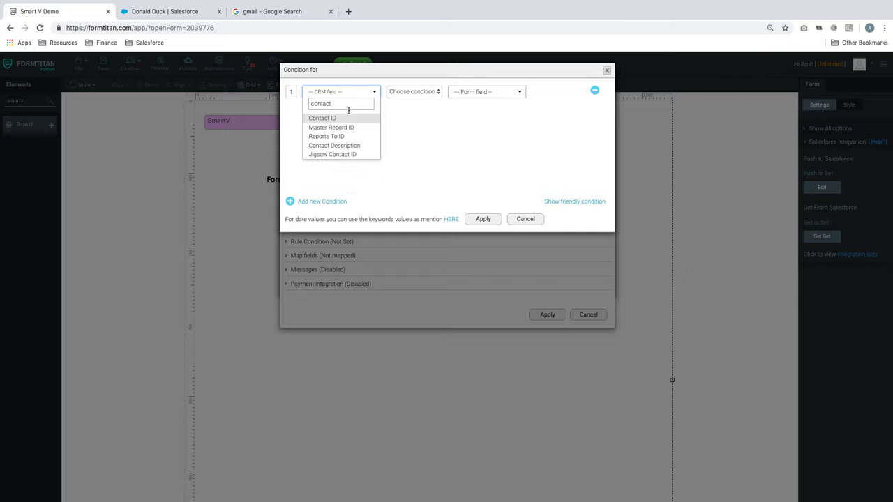
pyautogui.click(347, 120)
pyautogui.click(432, 91)
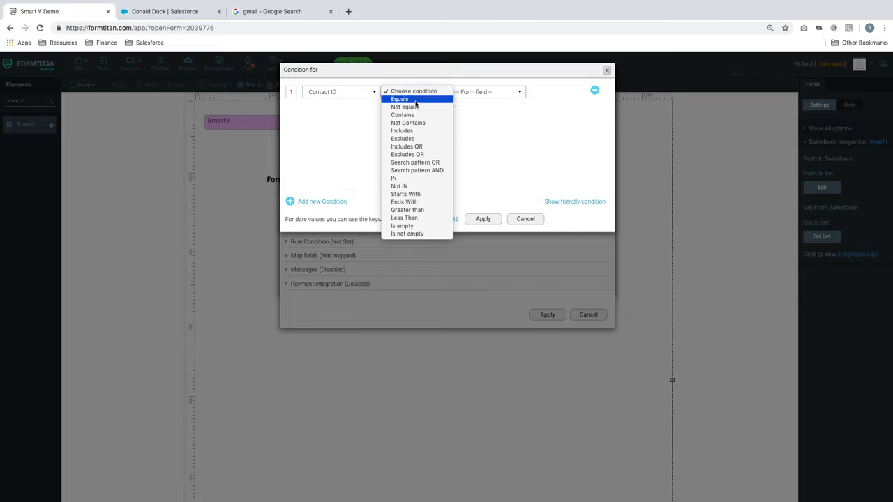
pyautogui.click(395, 98)
pyautogui.click(488, 92)
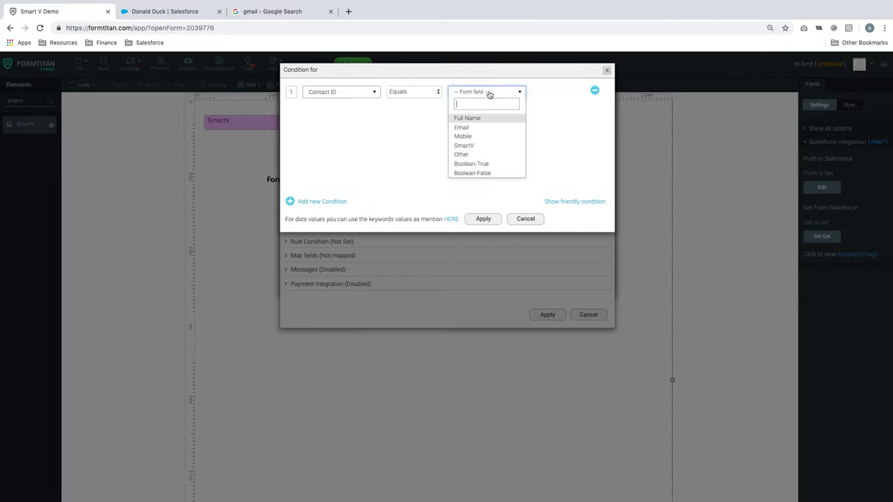
pyautogui.click(481, 146)
pyautogui.click(483, 219)
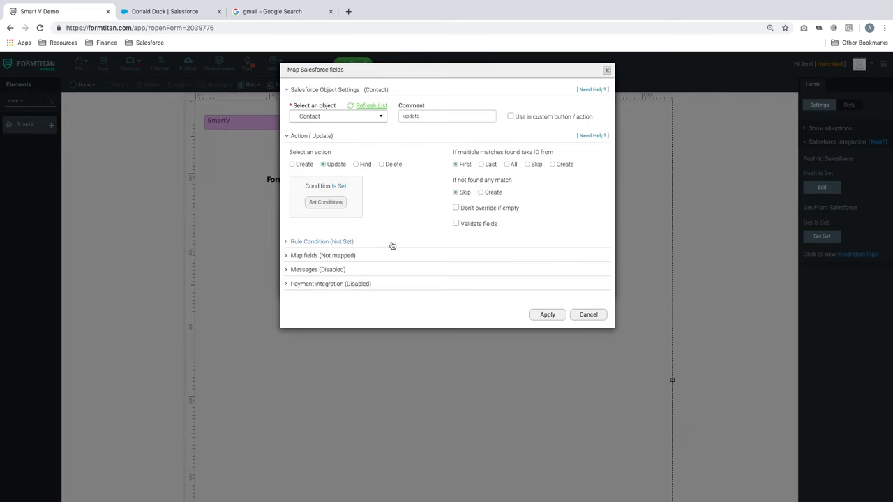
# Step: Map Full Name's first and last name to Contact First Name and Last Name, form fields first
pyautogui.click(335, 255)
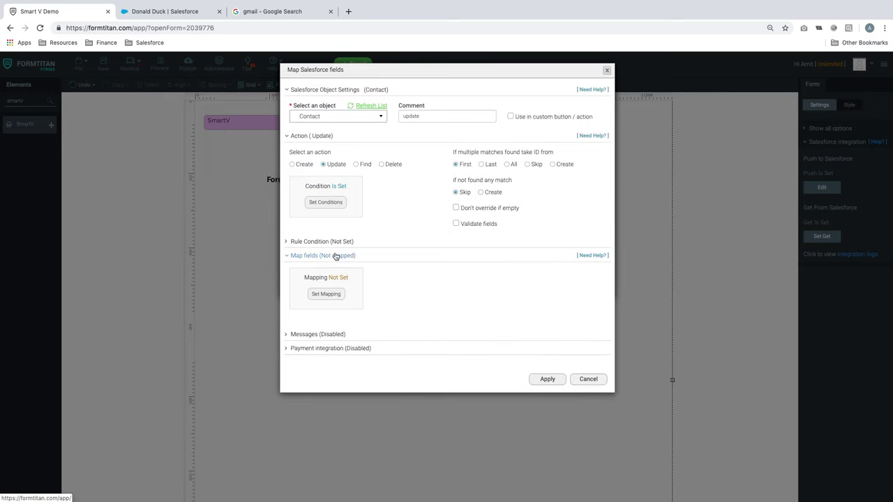
pyautogui.click(325, 293)
pyautogui.click(633, 92)
pyautogui.click(367, 228)
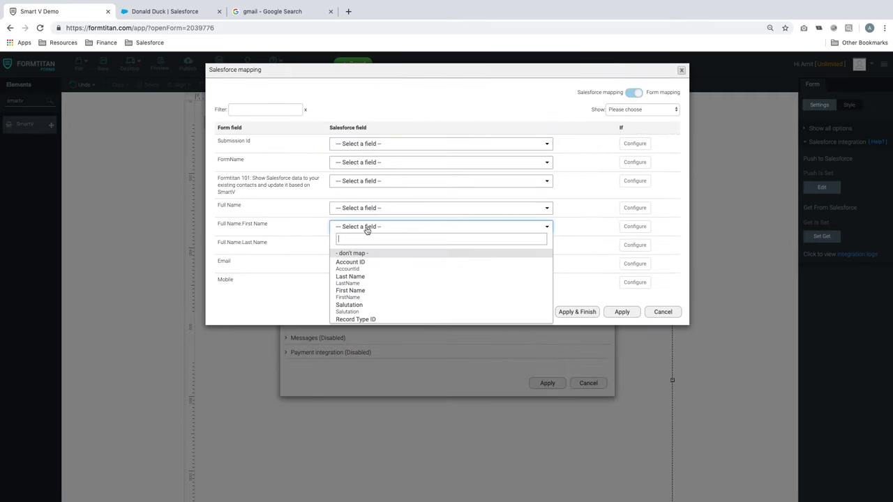
pyautogui.write('first')
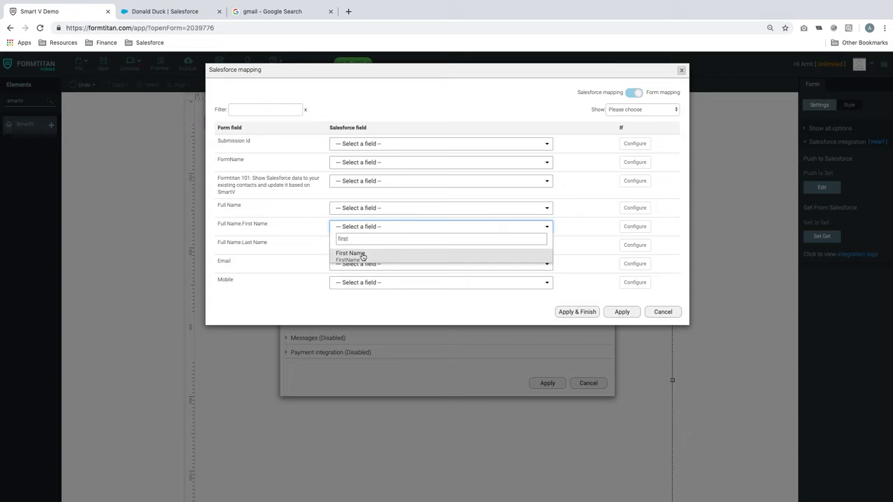
pyautogui.click(362, 256)
pyautogui.click(364, 249)
pyautogui.write('last')
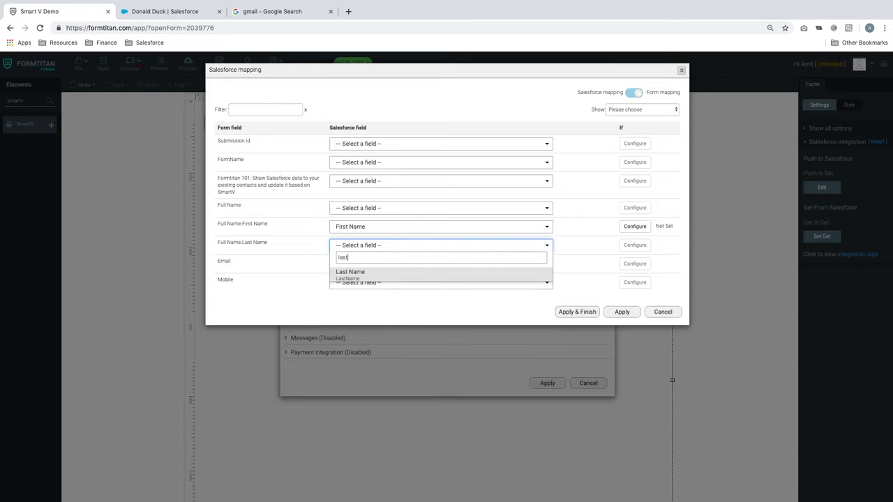
pyautogui.click(368, 271)
# Step: Map Email to Contact Email and Mobile to Mobile Phone, then apply the mapping
pyautogui.click(369, 263)
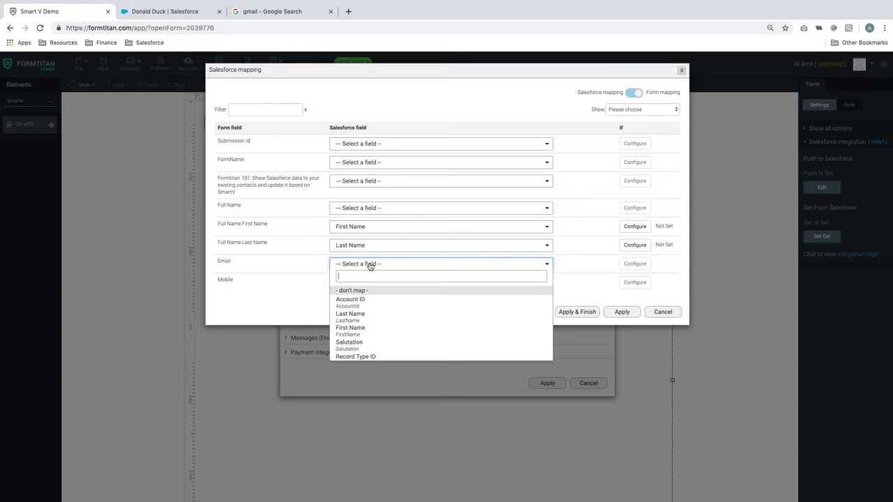
pyautogui.write('em')
pyautogui.click(355, 293)
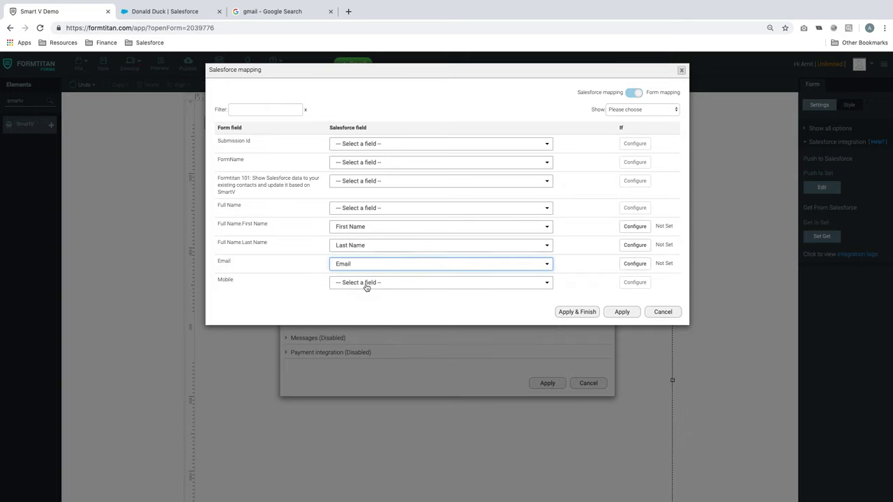
pyautogui.click(365, 284)
pyautogui.write('mobile')
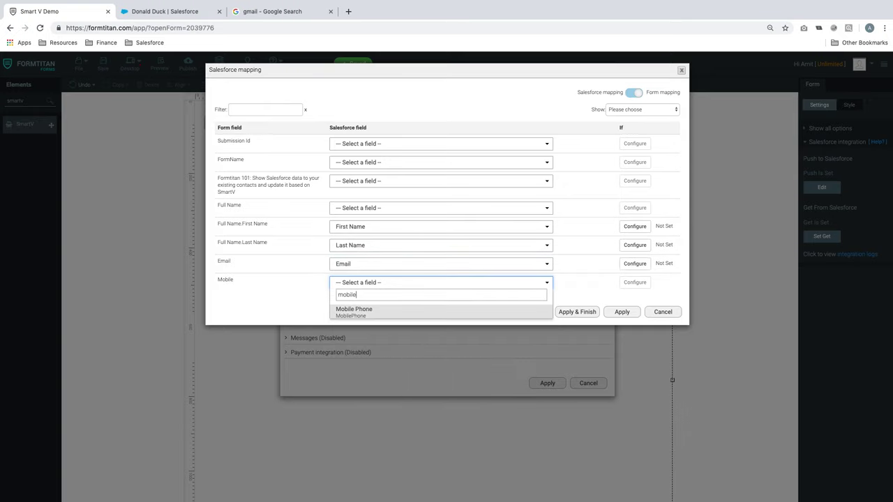
pyautogui.click(411, 315)
pyautogui.click(579, 313)
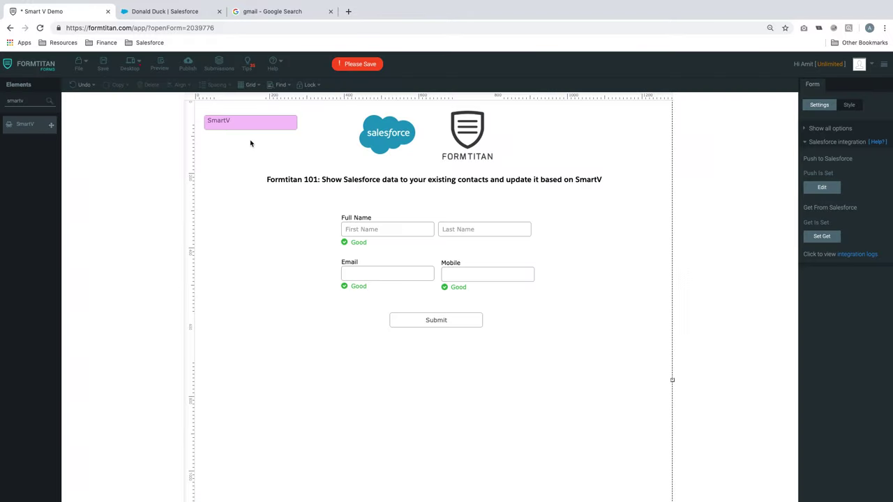
# Step: Save the form and replace the Opportunity Product load object with Contact
pyautogui.click(102, 65)
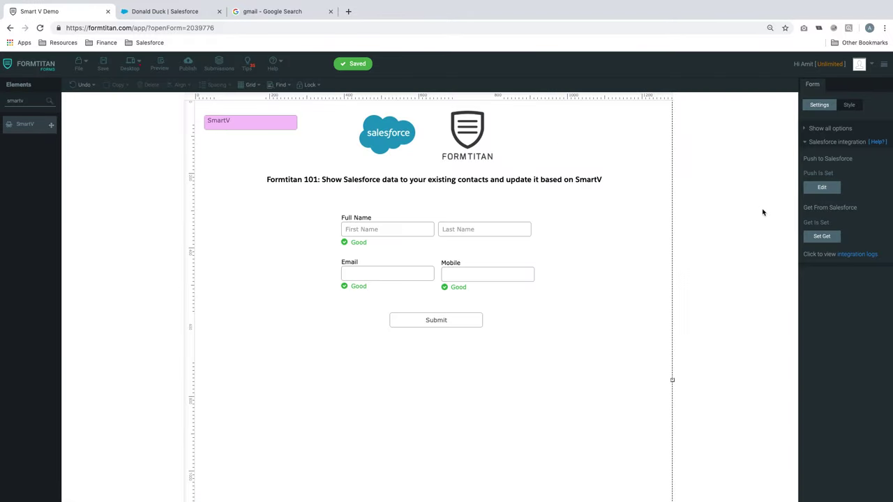
pyautogui.click(820, 235)
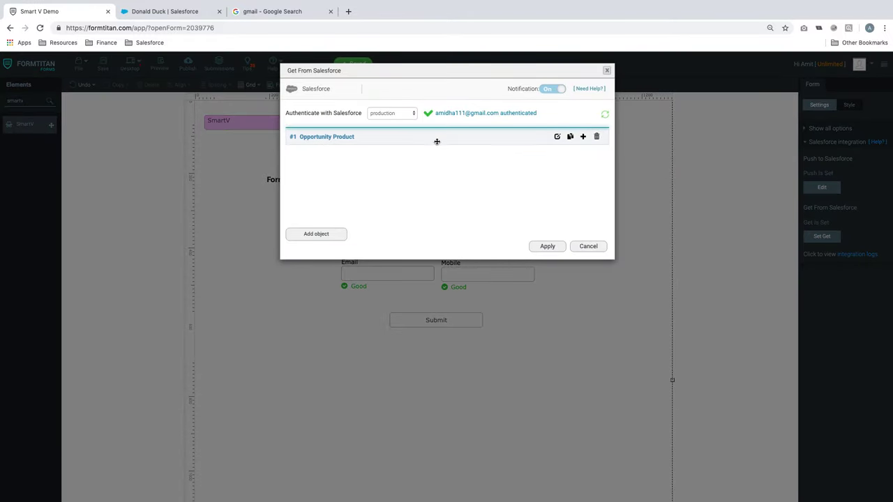
pyautogui.click(595, 138)
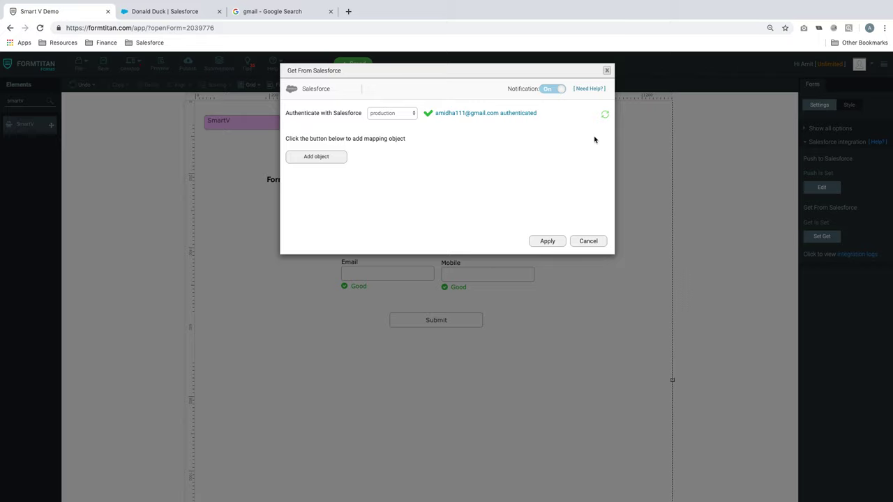
pyautogui.click(317, 155)
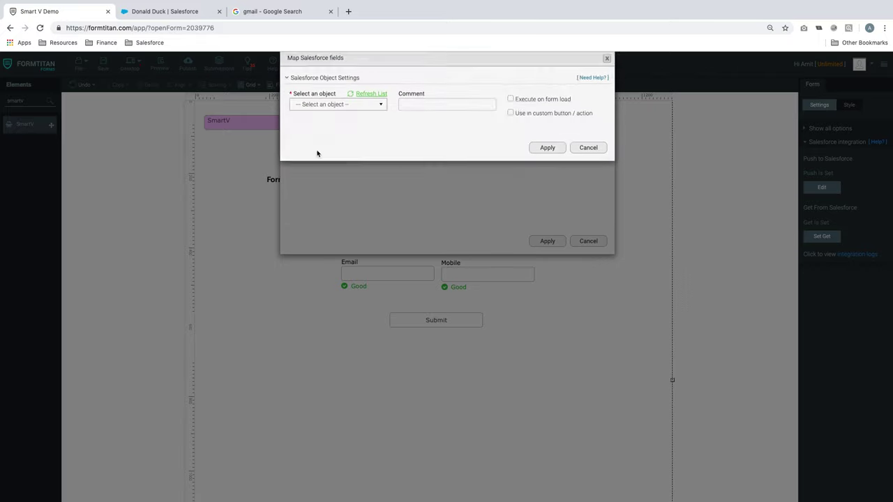
pyautogui.click(325, 118)
pyautogui.write('contact')
pyautogui.click(313, 159)
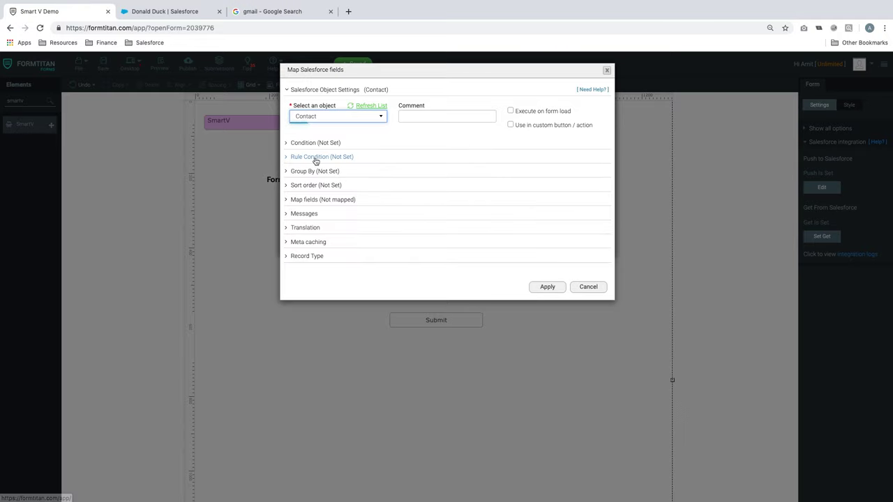
# Step: Set the Contact lookup condition to Contact ID Equals SmartV and apply it
pyautogui.click(332, 143)
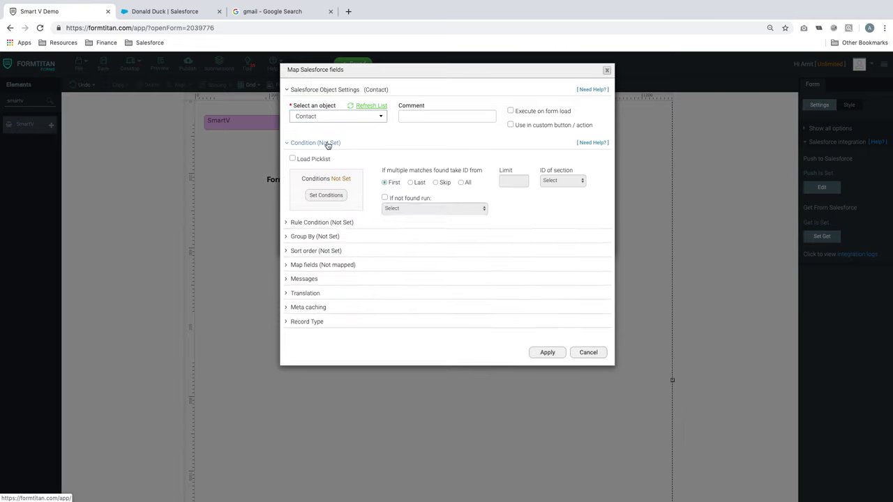
pyautogui.click(332, 196)
pyautogui.click(347, 92)
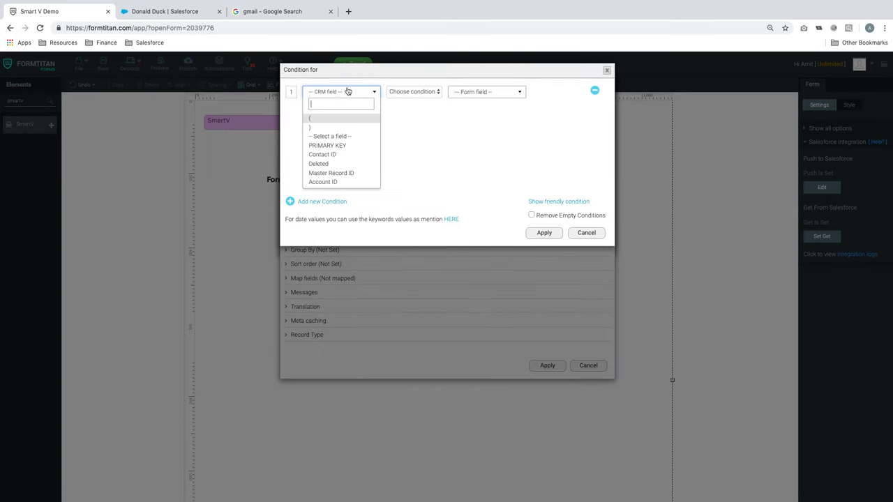
pyautogui.click(339, 159)
pyautogui.click(426, 93)
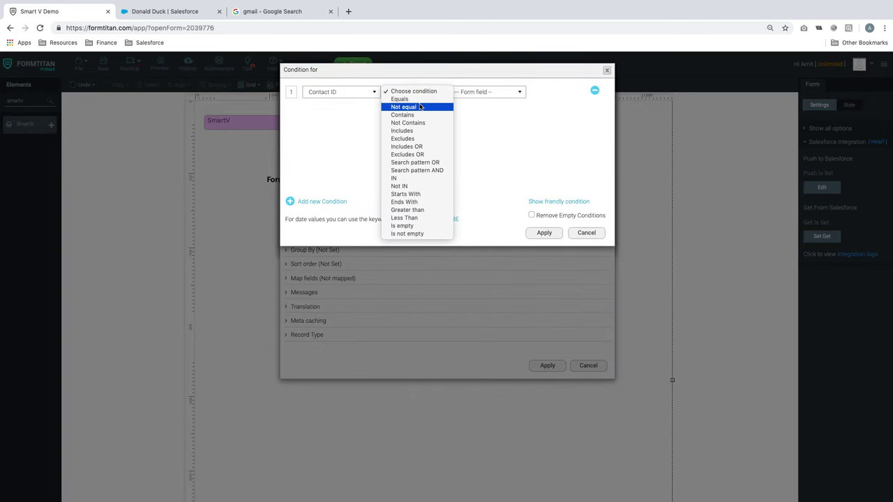
pyautogui.click(420, 99)
pyautogui.click(482, 92)
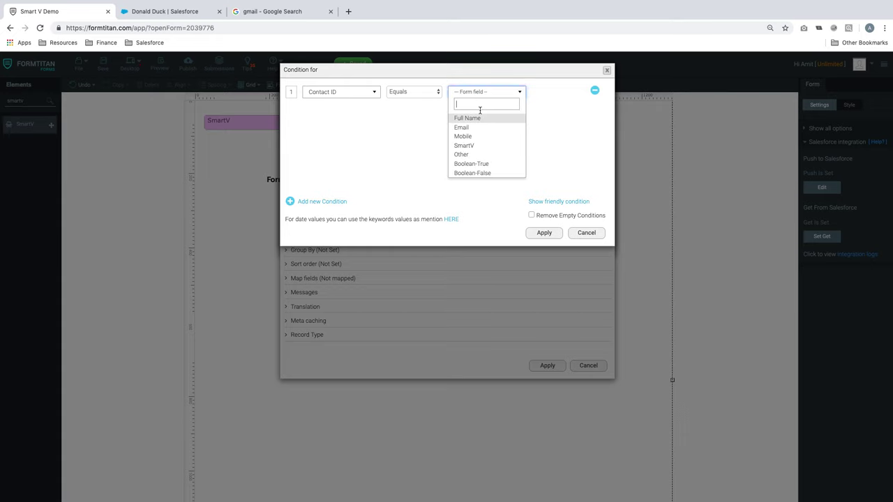
pyautogui.click(476, 145)
pyautogui.click(559, 236)
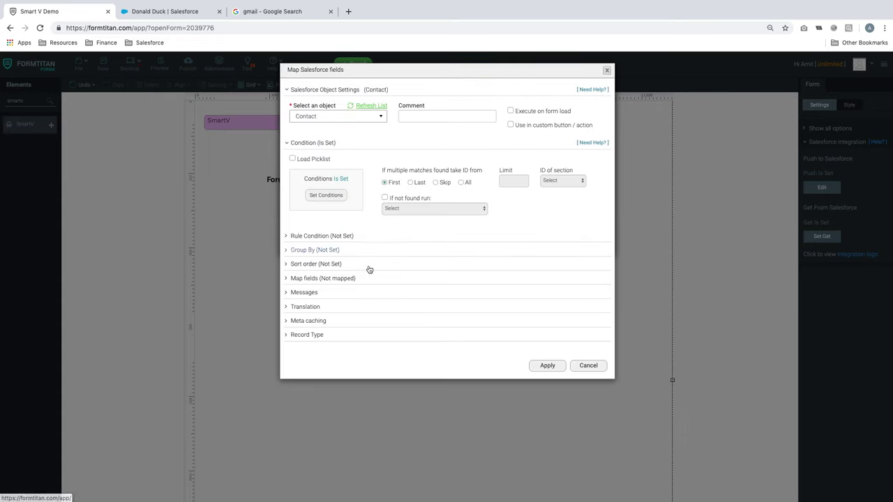
pyautogui.click(325, 279)
# Step: Map the form's first name, last name and Email to Contact First Name, Last Name and Email
pyautogui.click(325, 317)
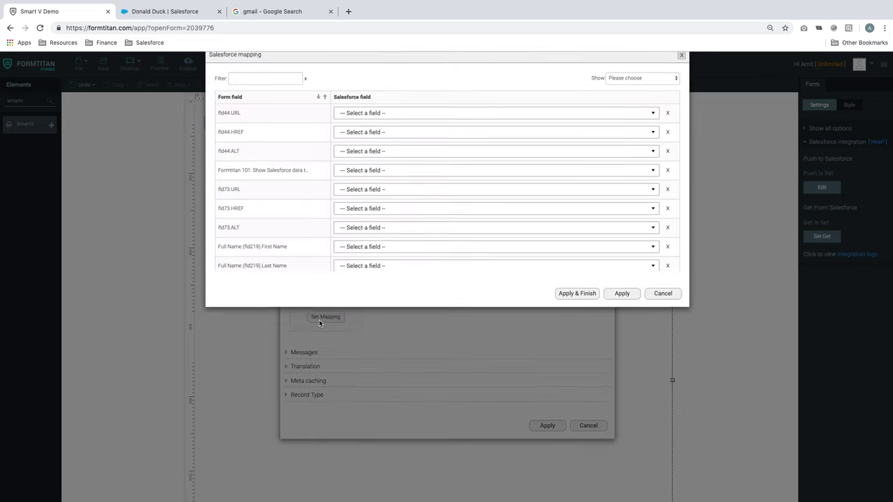
pyautogui.scroll(-3, 338, 156)
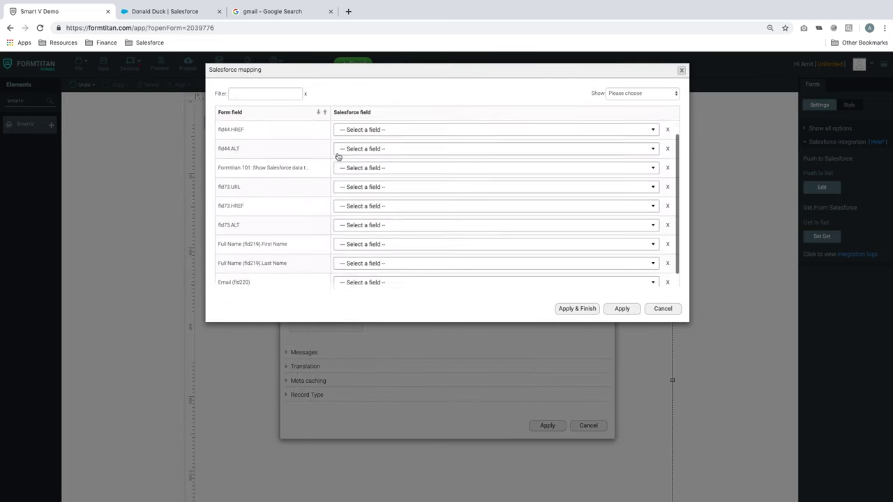
pyautogui.click(368, 213)
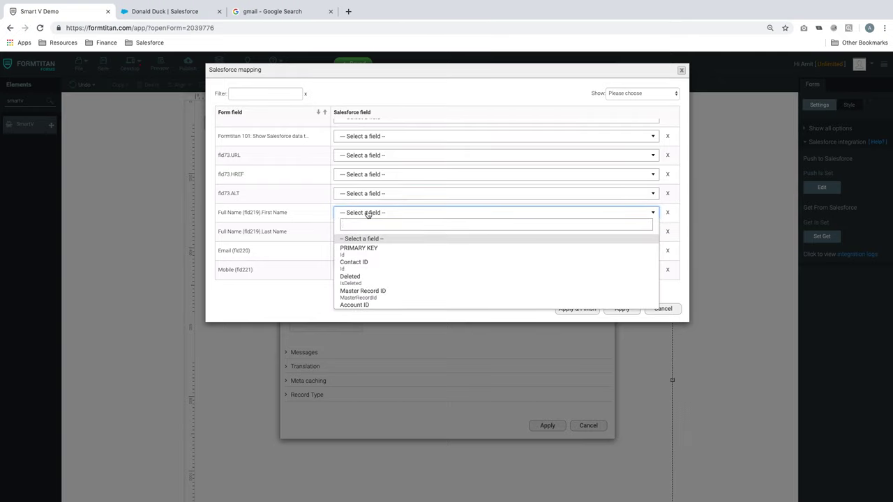
pyautogui.write('first')
pyautogui.click(369, 239)
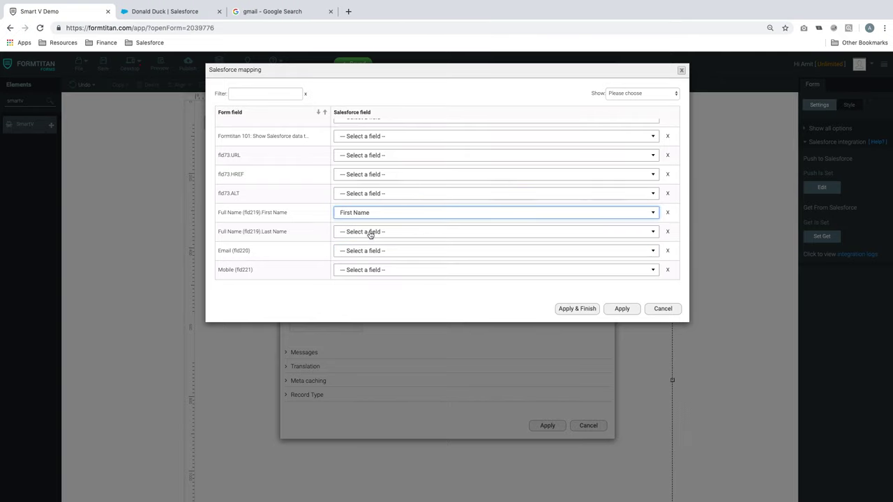
pyautogui.click(370, 233)
pyautogui.write('last')
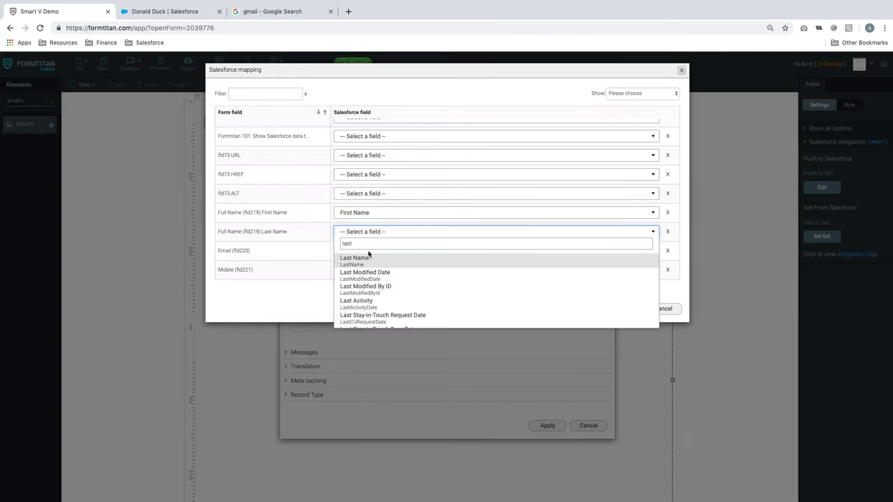
pyautogui.click(368, 257)
pyautogui.click(374, 251)
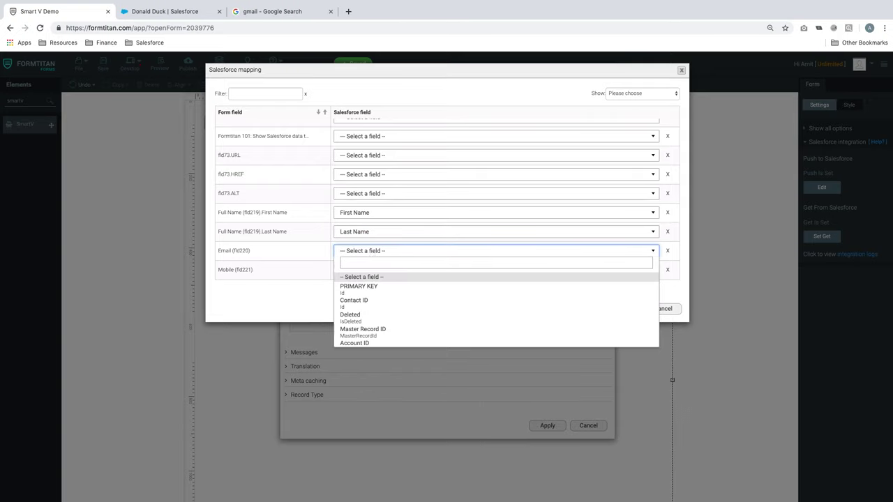
pyautogui.write('email')
pyautogui.click(372, 277)
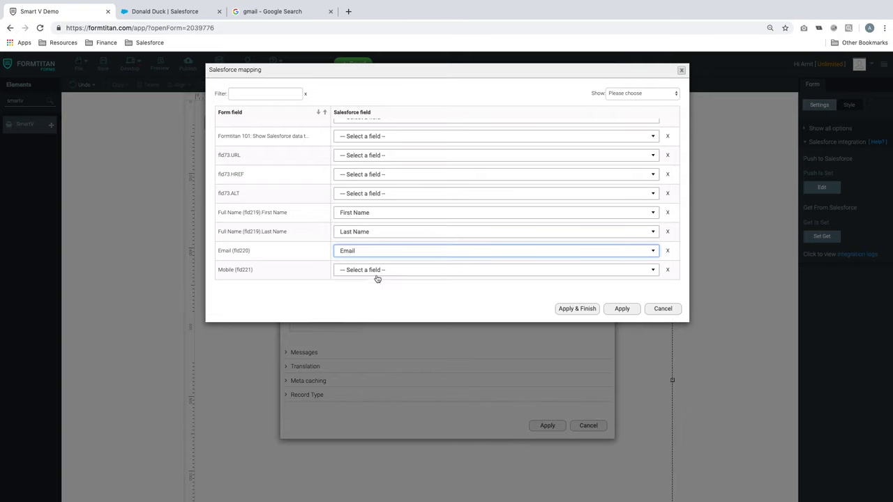
pyautogui.click(376, 272)
pyautogui.write('mobile')
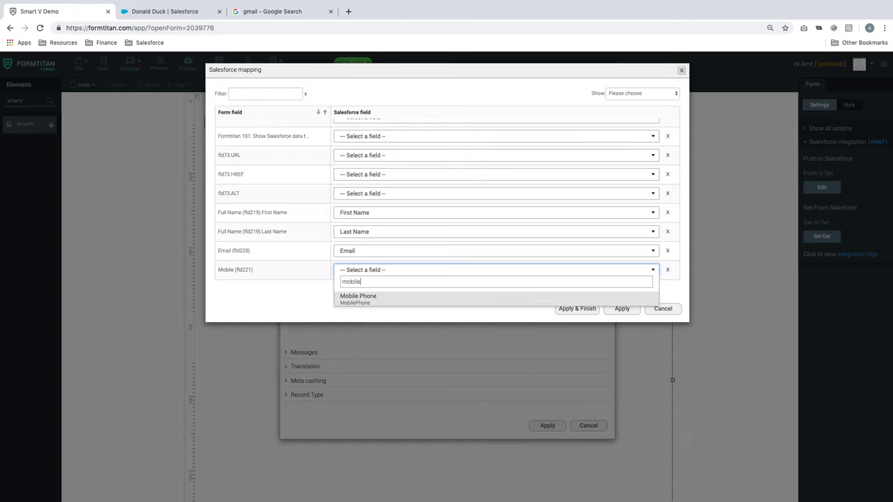
pyautogui.click(578, 310)
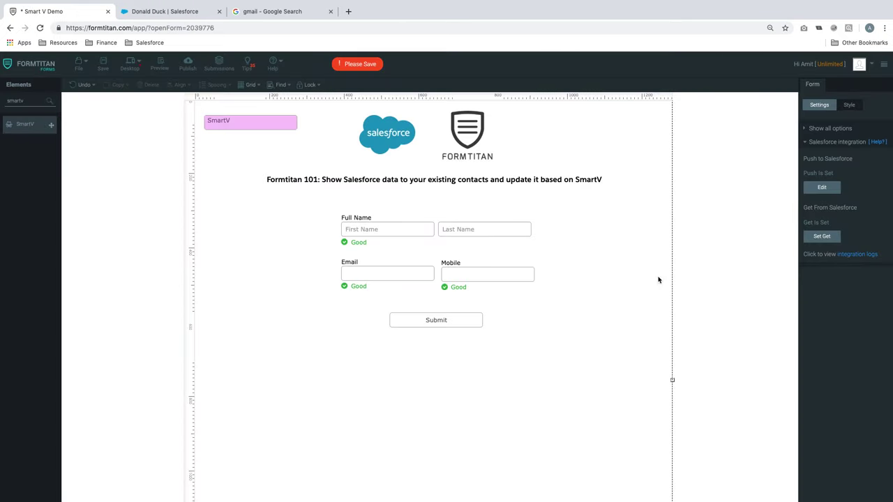
# Step: Edit the Contact lookup to map Mobile (fld221) to Mobile Phone and finish
pyautogui.click(831, 239)
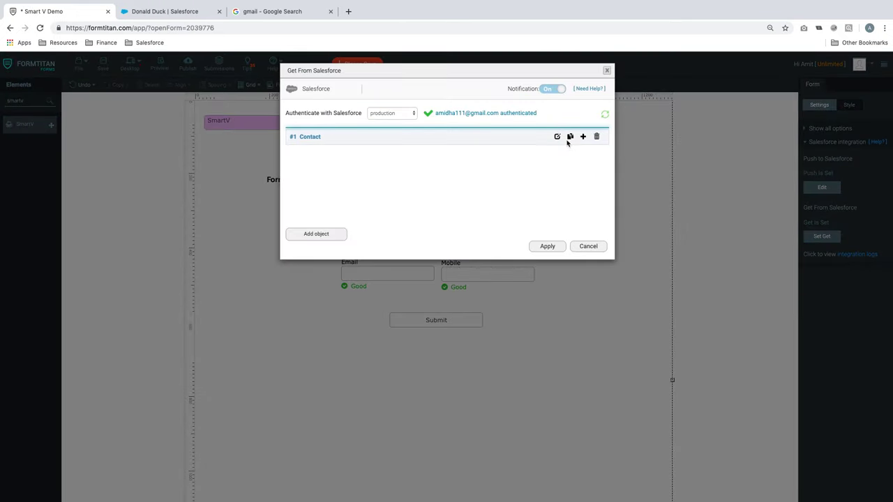
pyautogui.click(558, 137)
pyautogui.click(323, 201)
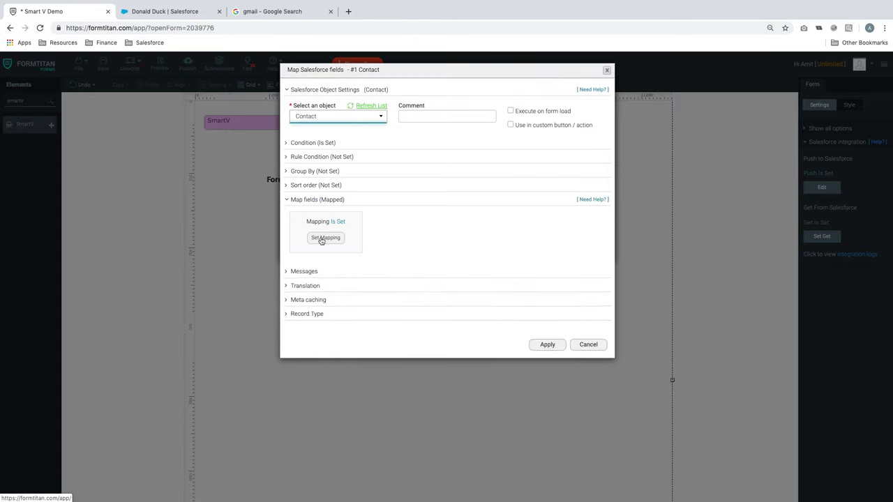
pyautogui.click(320, 240)
pyautogui.scroll(-2, 373, 231)
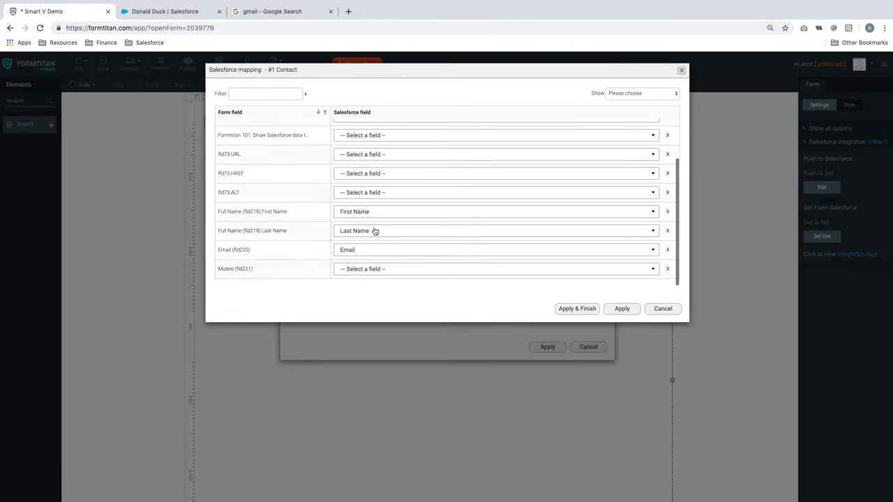
pyautogui.click(363, 270)
pyautogui.write('mobil')
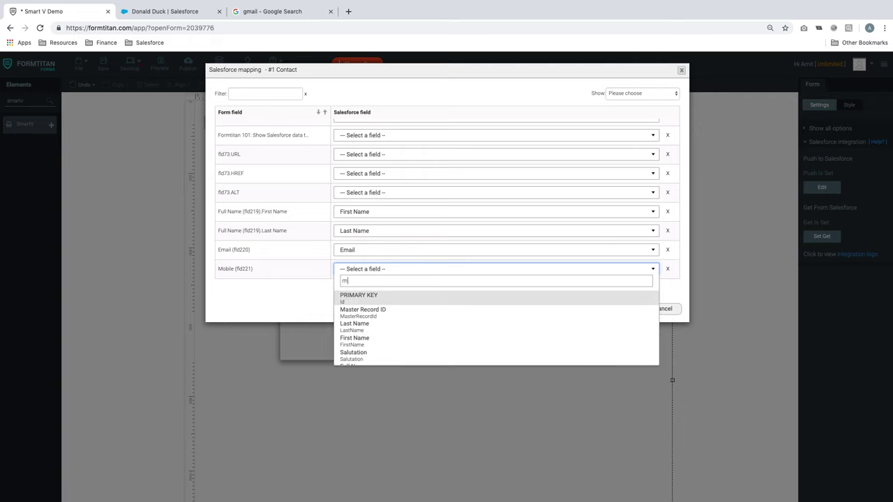
pyautogui.click(400, 296)
pyautogui.click(578, 309)
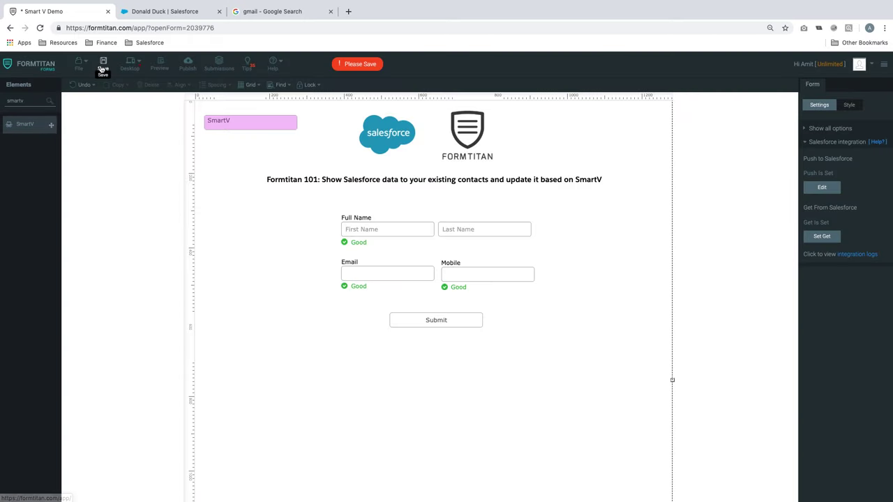
# Step: Save the form after confirming the Push and Get Salesforce settings unchanged
pyautogui.click(102, 68)
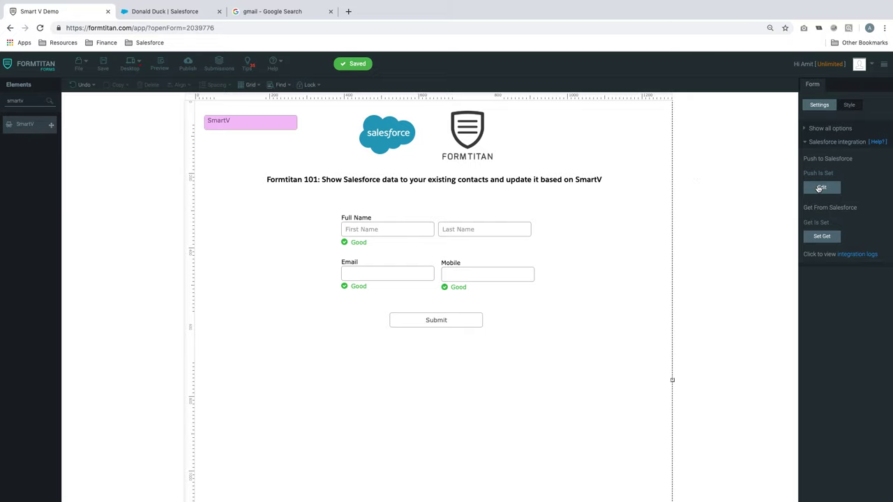
pyautogui.click(821, 188)
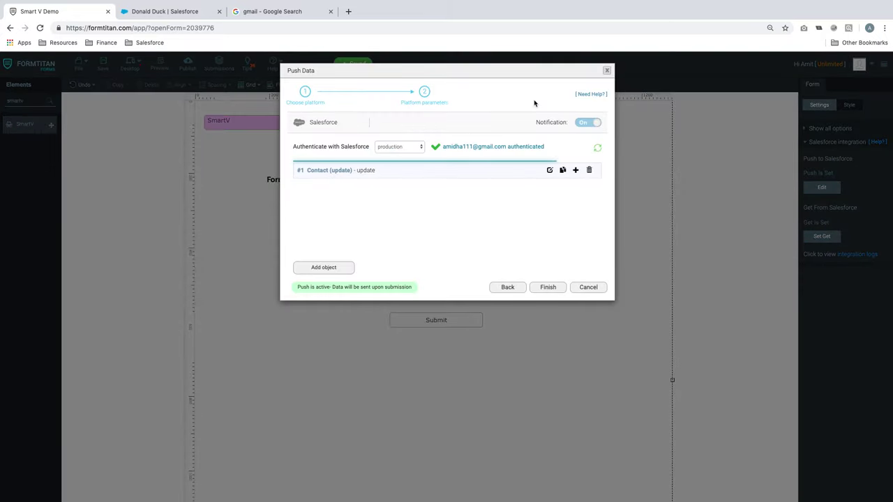
pyautogui.click(543, 287)
pyautogui.click(830, 237)
pyautogui.click(547, 246)
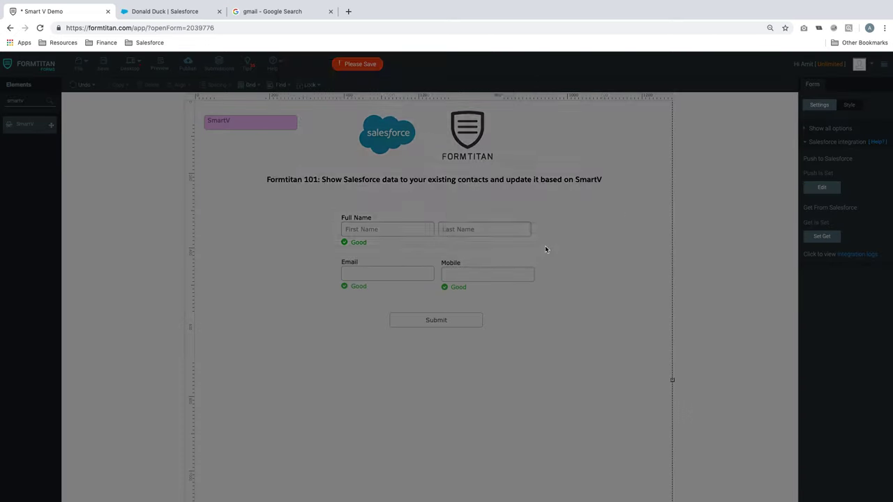
pyautogui.click(102, 64)
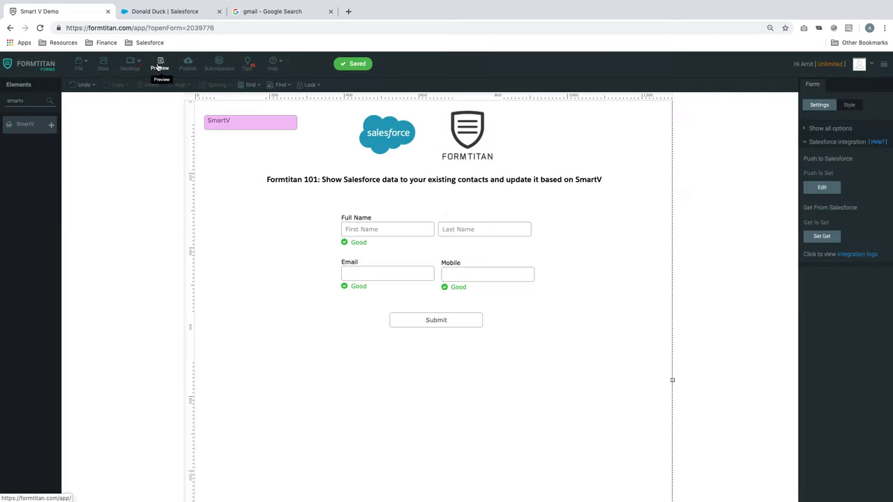
# Step: Preview the form and request a login code for the contact's email address
pyautogui.click(160, 65)
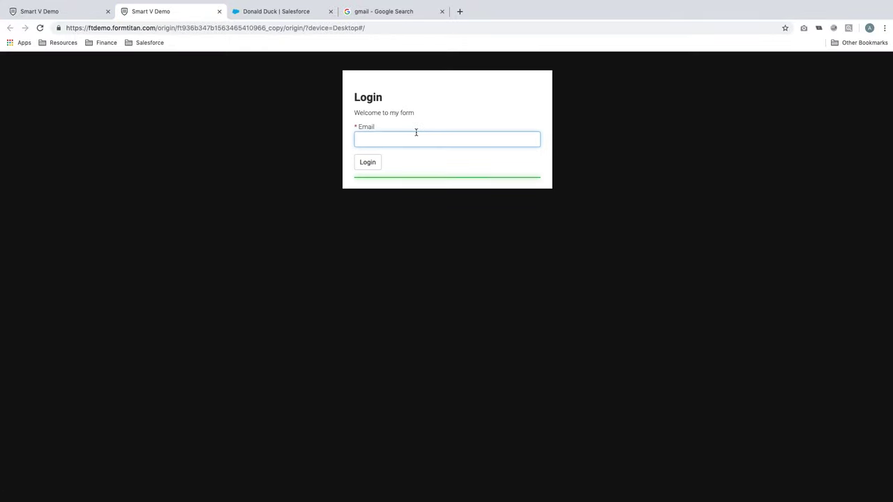
pyautogui.click(415, 138)
pyautogui.click(407, 159)
pyautogui.click(375, 165)
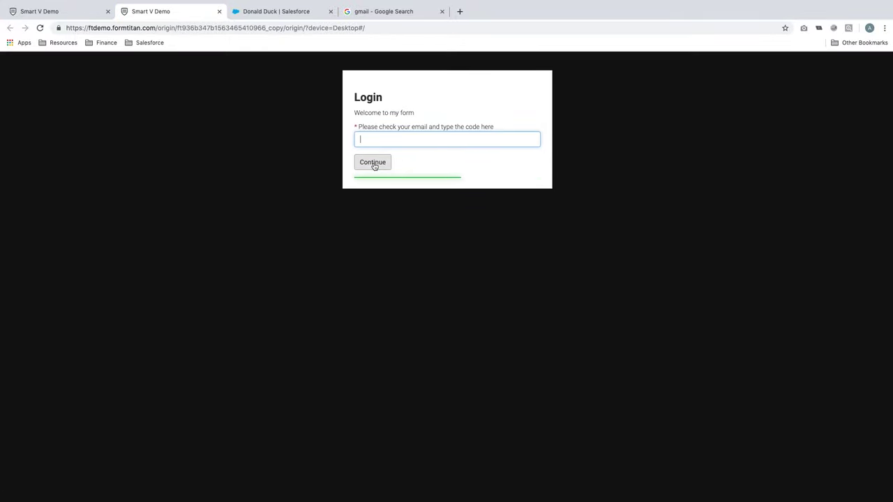
pyautogui.click(391, 11)
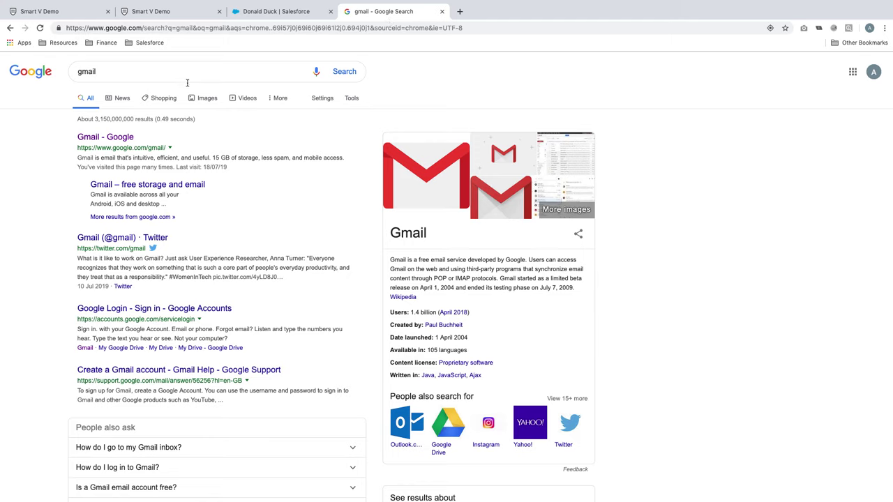
# Step: Open the newest FormTitan security code email in Gmail, then return to the Salesforce contact
pyautogui.click(105, 137)
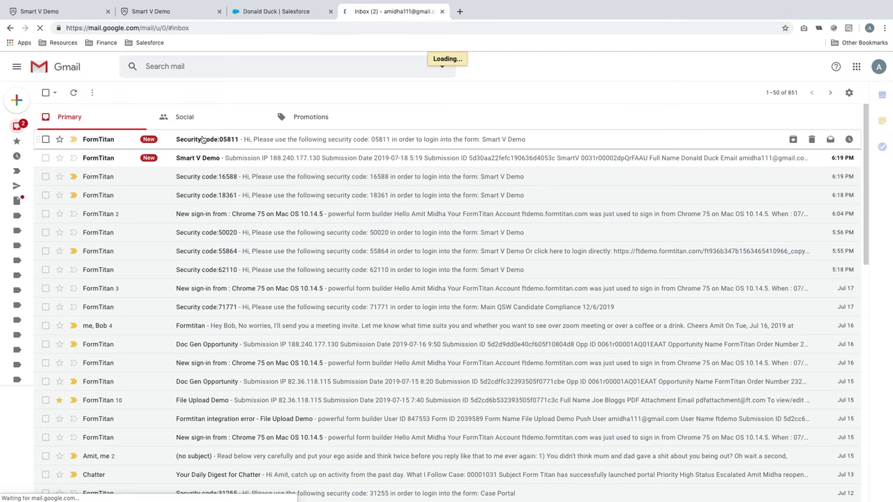
pyautogui.click(203, 140)
pyautogui.click(279, 11)
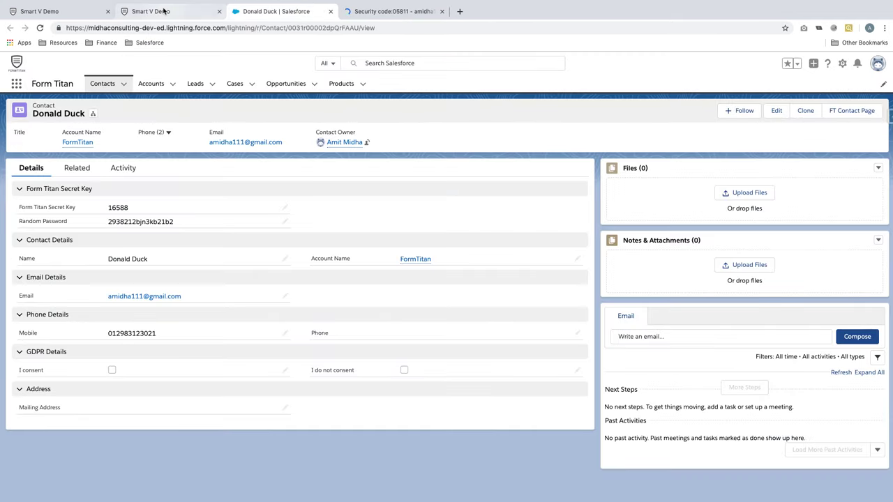
# Step: Enter the emailed verification code in the form preview and continue to unlock it
pyautogui.click(164, 11)
pyautogui.click(375, 165)
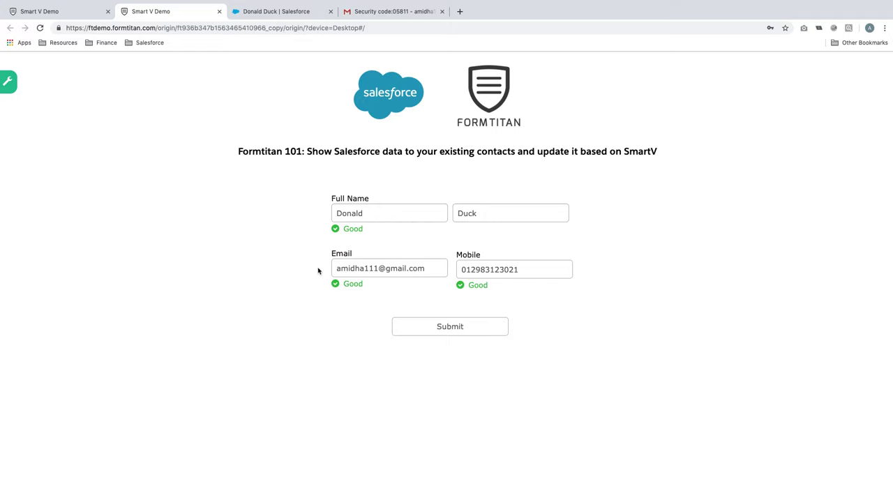
# Step: Reload the Salesforce contact record to compare its secret key with the emailed code
pyautogui.click(318, 7)
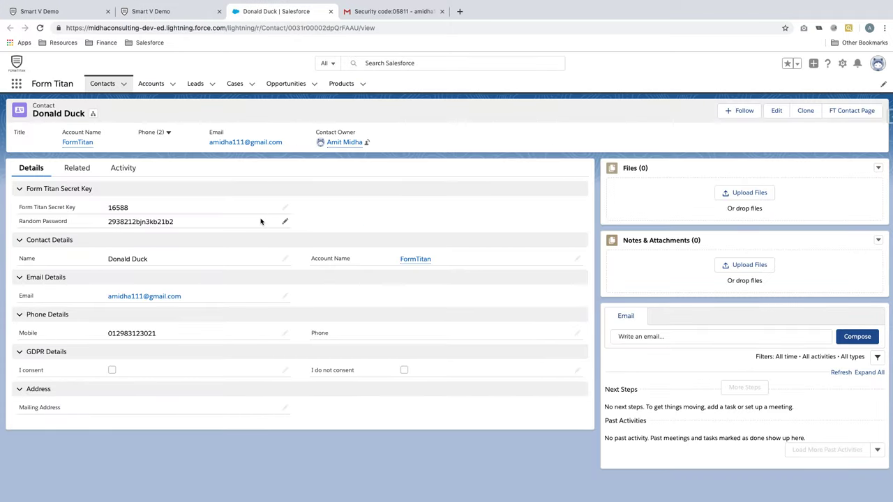
pyautogui.click(165, 14)
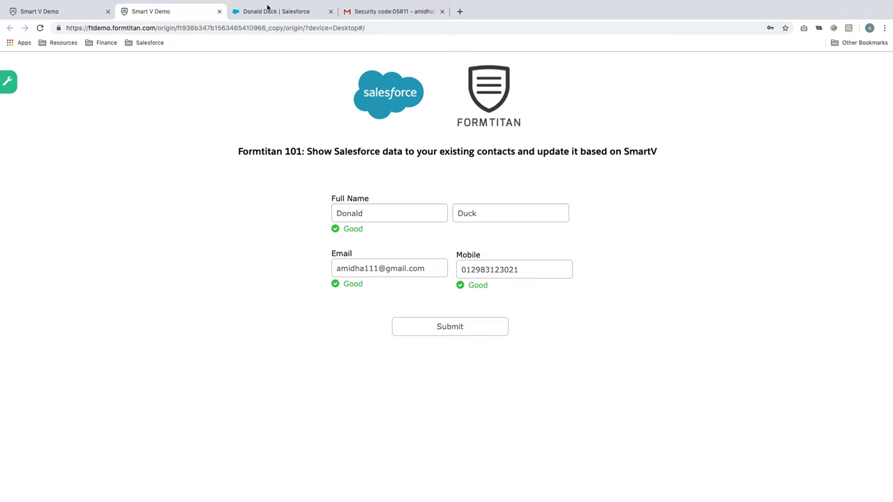
pyautogui.click(267, 9)
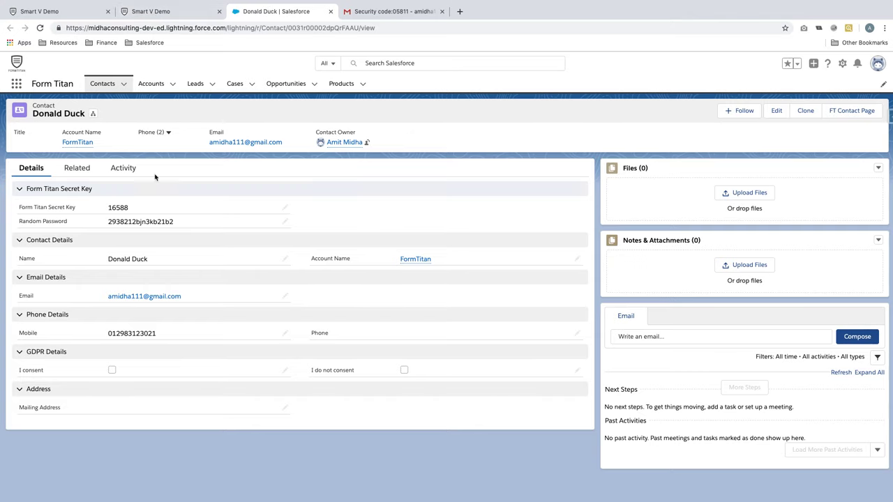
pyautogui.click(232, 28)
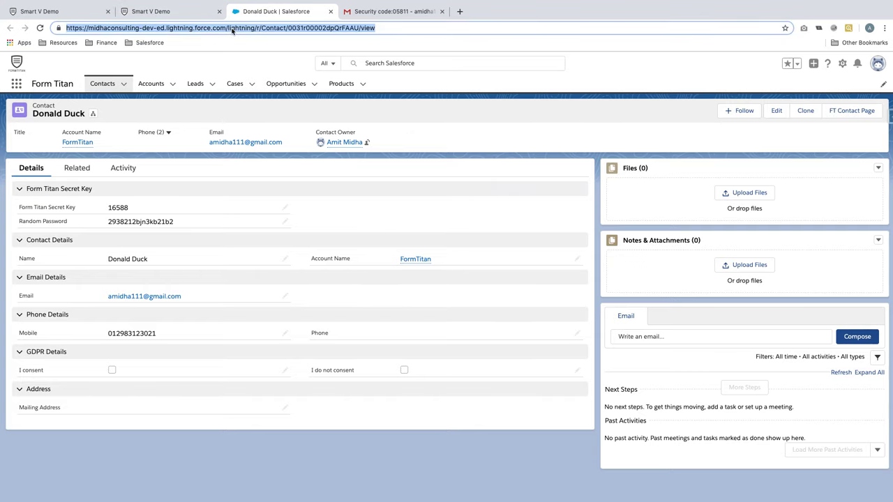
pyautogui.press('Return')
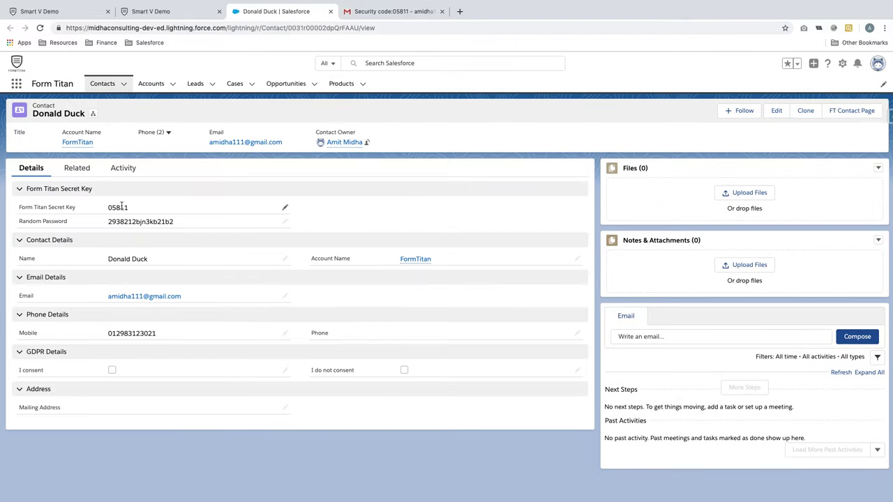
pyautogui.click(189, 13)
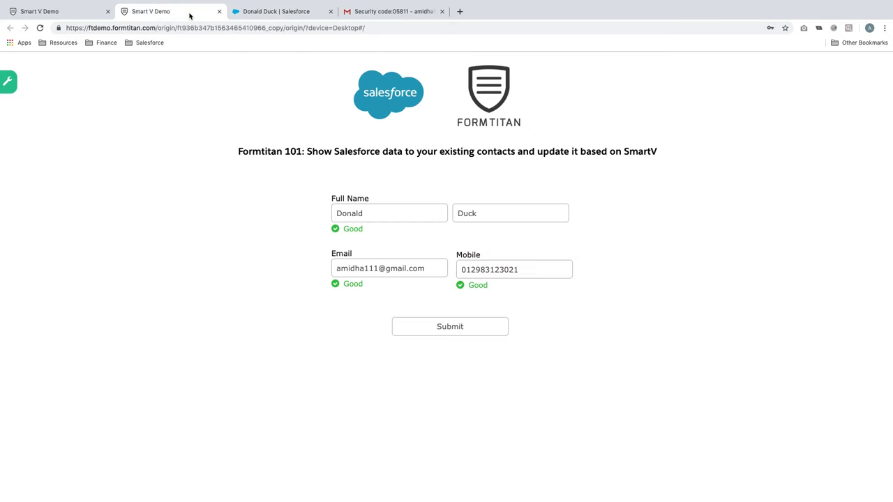
# Step: Replace the contact's first name, last name and mobile number with new values and submit
pyautogui.moveTo(433, 213); pyautogui.dragTo(281, 204)
pyautogui.write('Joe')
pyautogui.press('Tab')
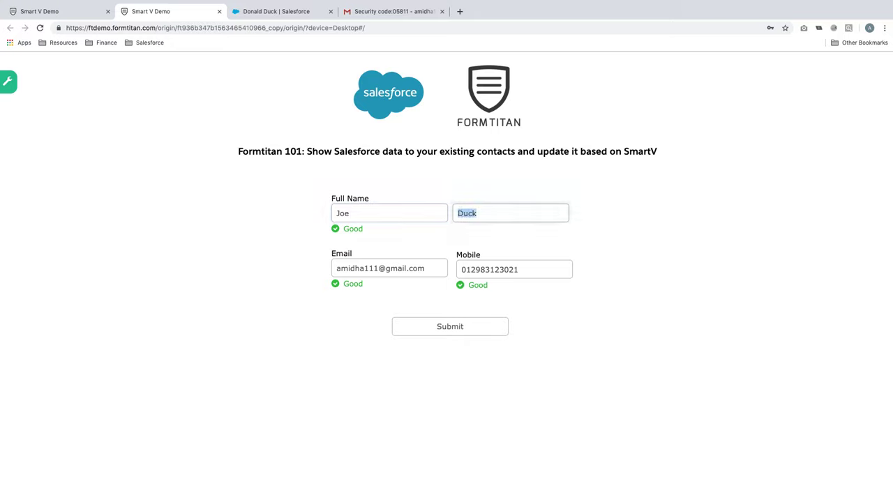
pyautogui.write('Bloggs')
pyautogui.moveTo(522, 268); pyautogui.dragTo(396, 265)
pyautogui.write('1234567890')
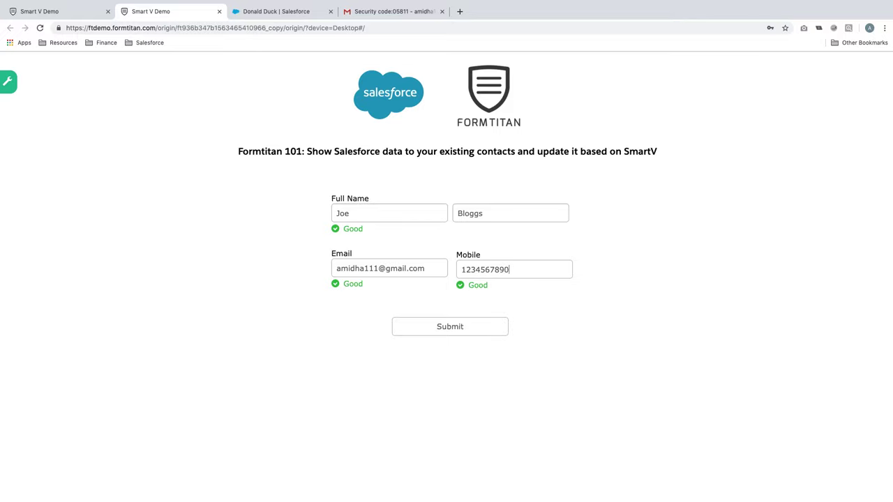
pyautogui.click(446, 328)
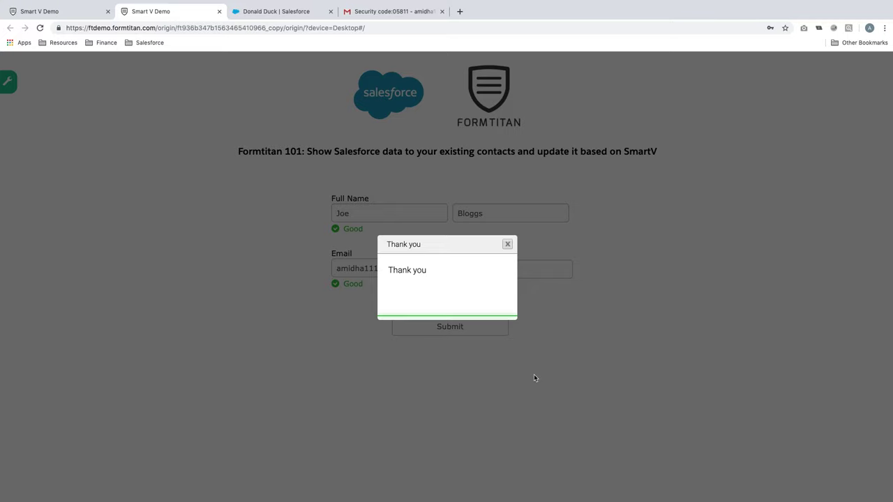
pyautogui.click(23, 11)
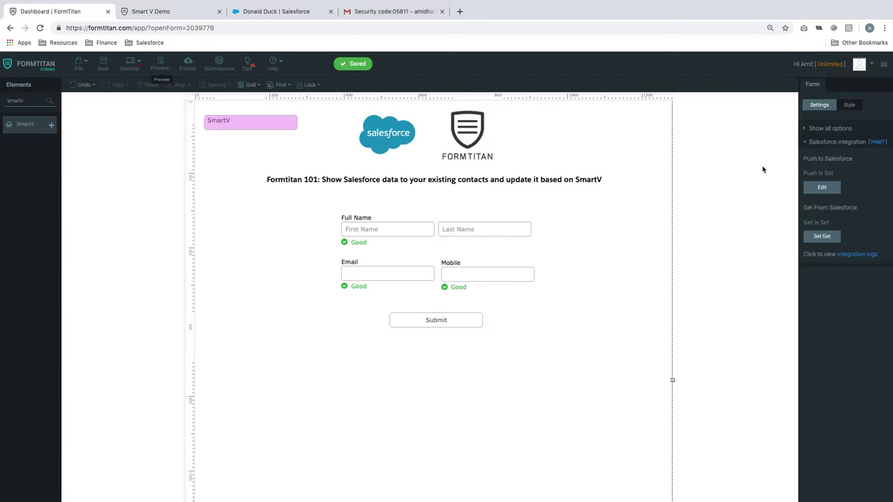
# Step: Open the integration push logs and follow the updated contact's Record ID link
pyautogui.click(861, 257)
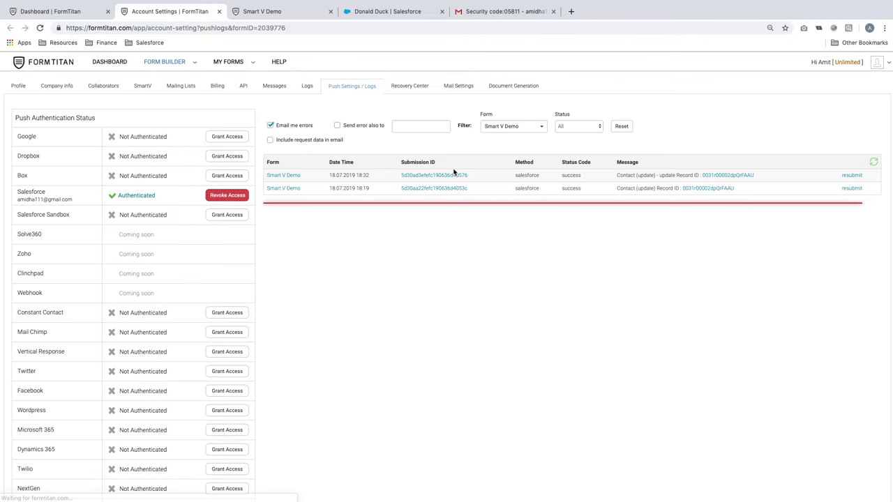
pyautogui.click(732, 177)
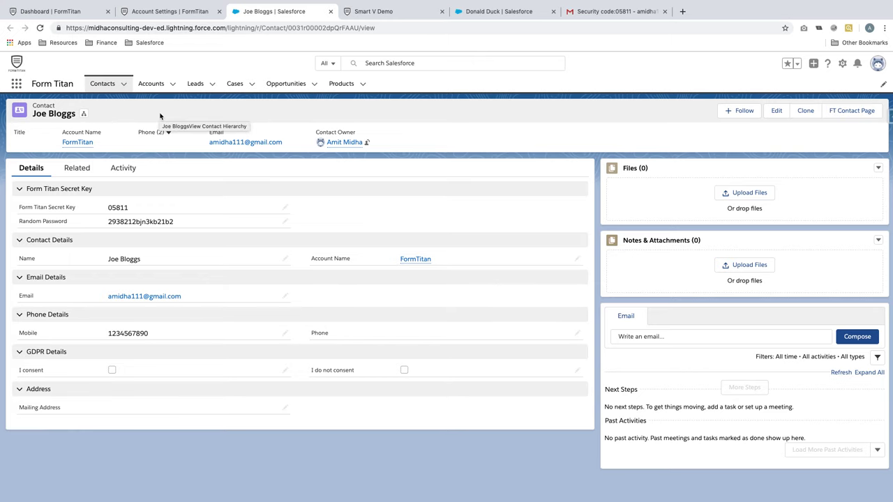
# Step: Return from Salesforce to the 'Formtitan 101' form in the FormTitan editor
pyautogui.click(56, 12)
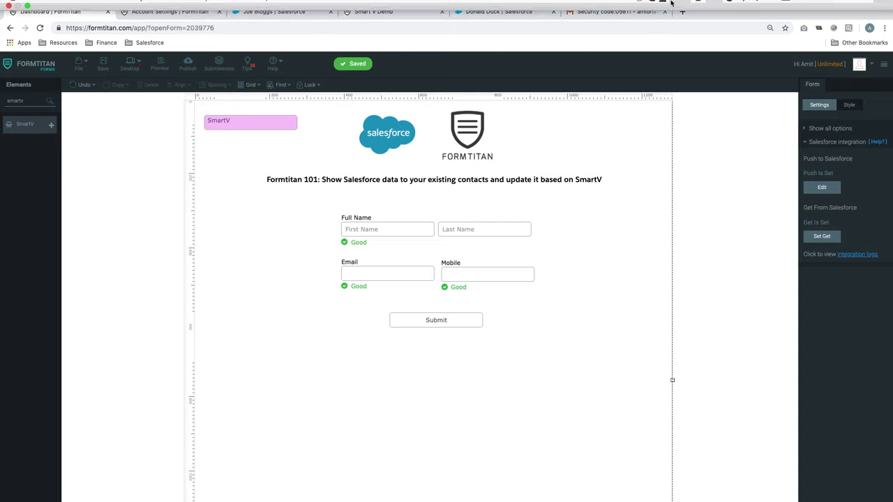
pyautogui.moveTo(671, 5)
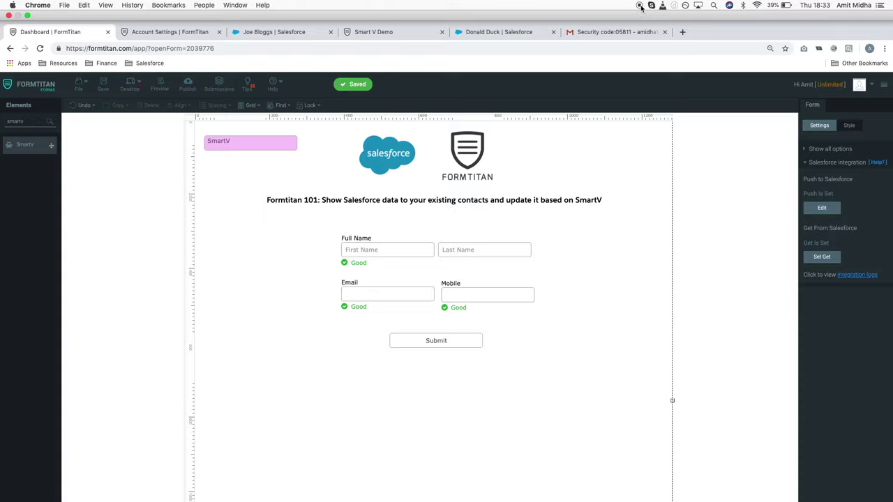